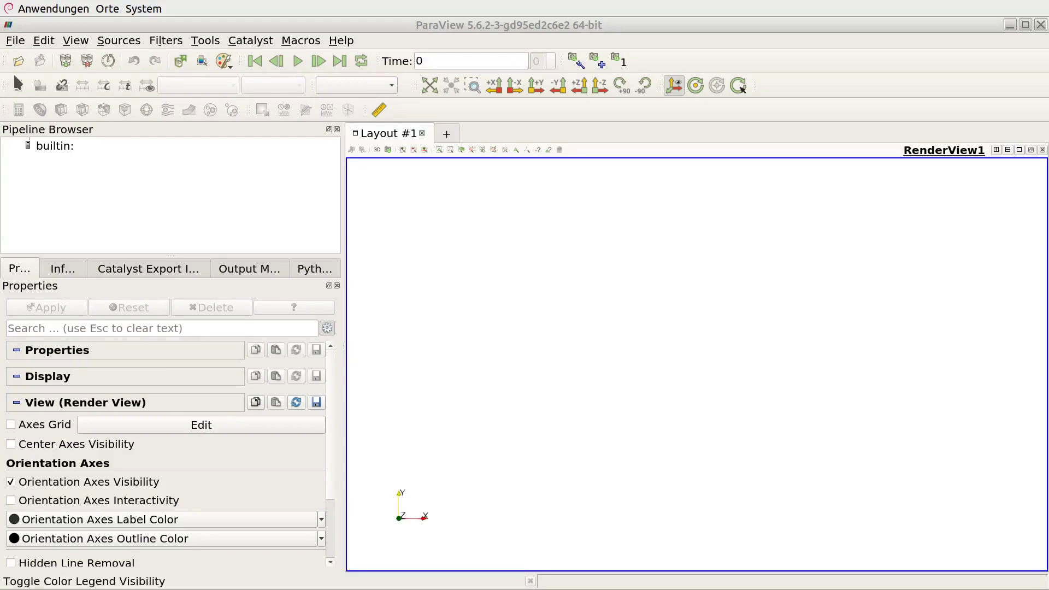
Load touran.stl from the Demos/Car folder and examine the car's surface geometry from an oblique front view
left_click(18, 61)
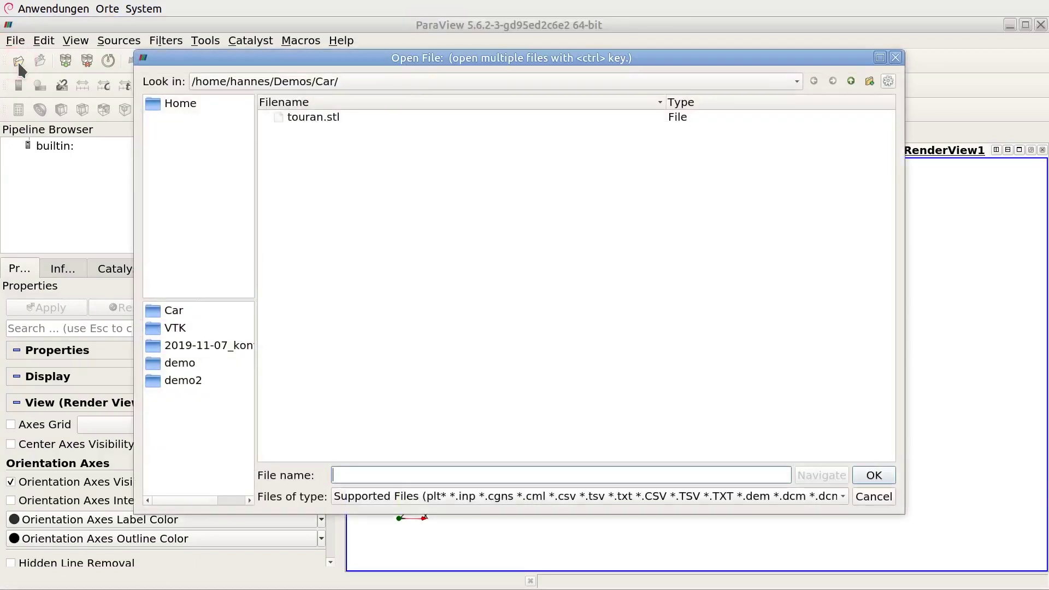
left_click(298, 120)
left_click(874, 476)
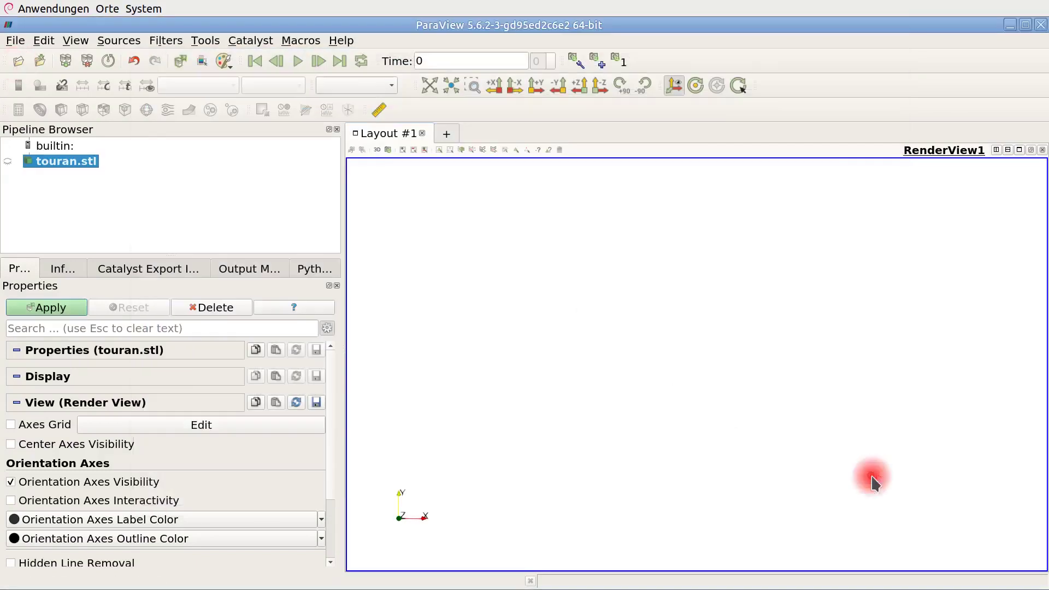
left_click(70, 307)
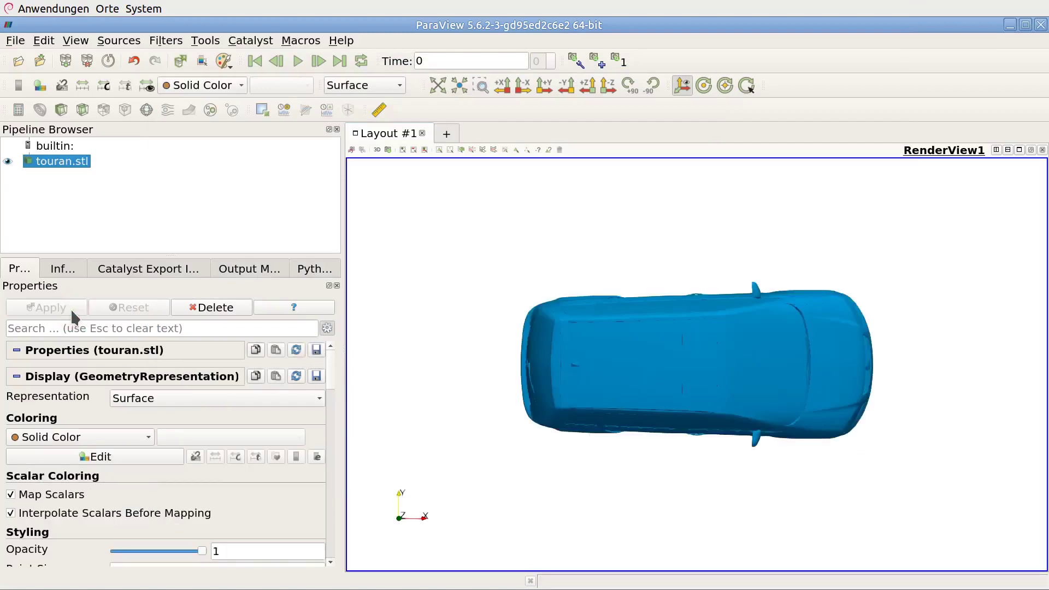
left_click_drag(733, 436, 520, 342)
left_click_drag(775, 385, 755, 367)
scroll(763, 481, "up", 5)
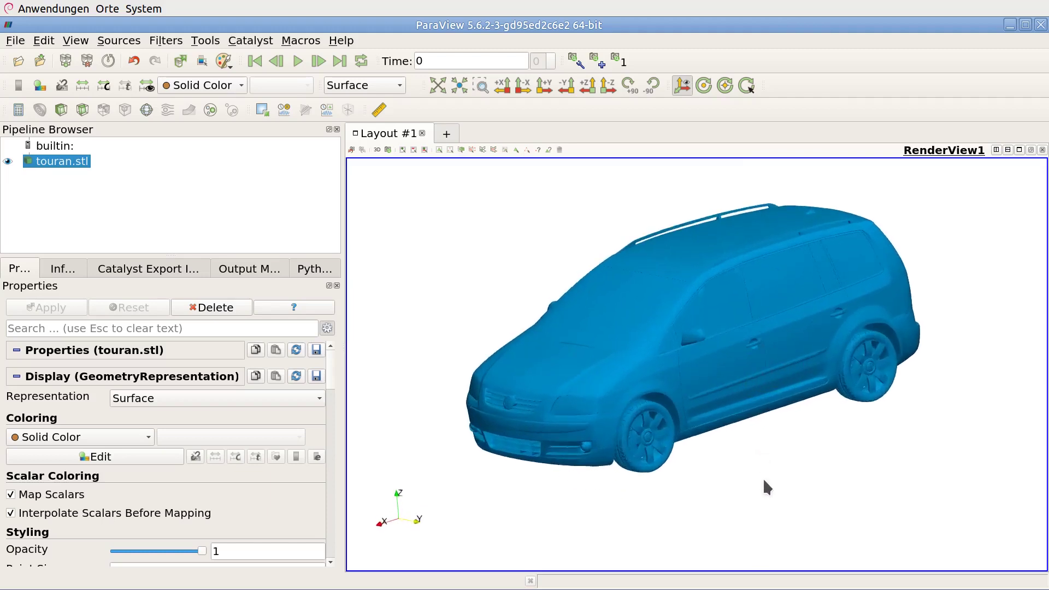
mouse_move(829, 455)
left_mouse_down()
mouse_move(846, 454)
mouse_move(818, 449)
left_mouse_up()
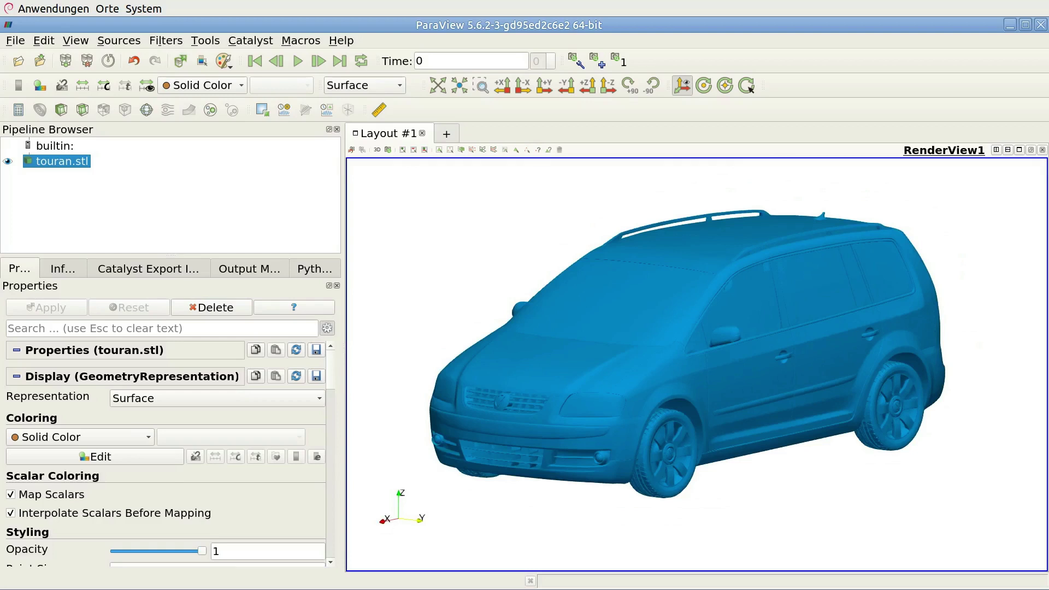
Quit ParaView and launch the InsightCAE Workbench
key("ctrl+q")
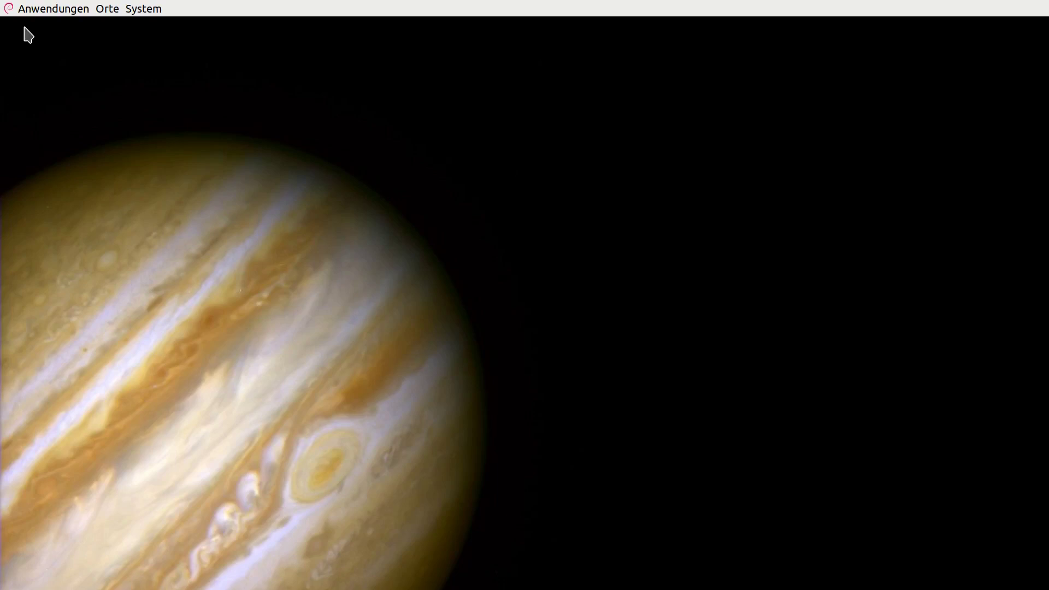
left_click(39, 17)
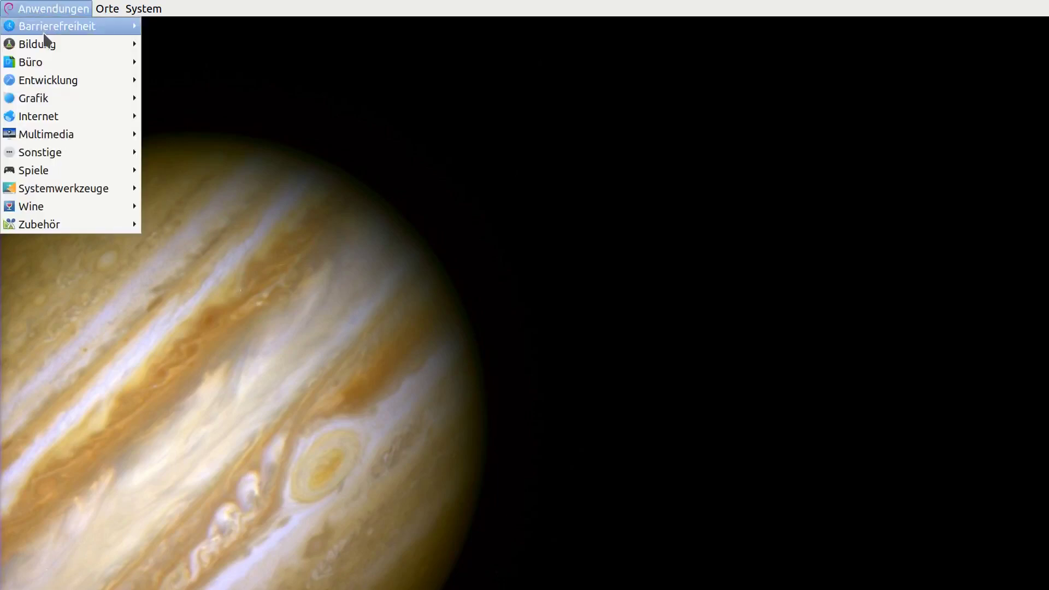
mouse_move(38, 43)
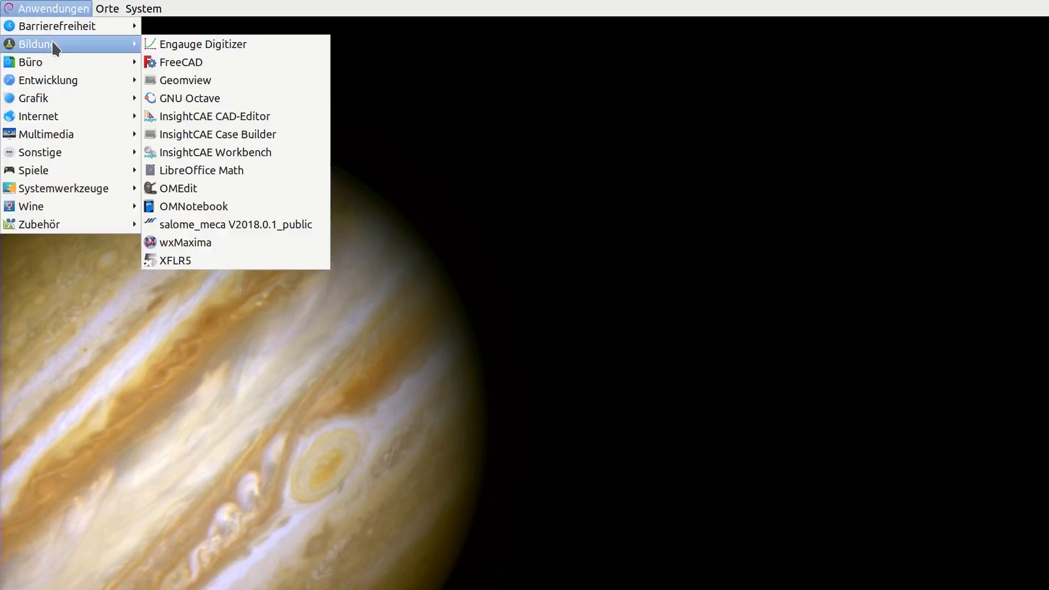
left_click(253, 150)
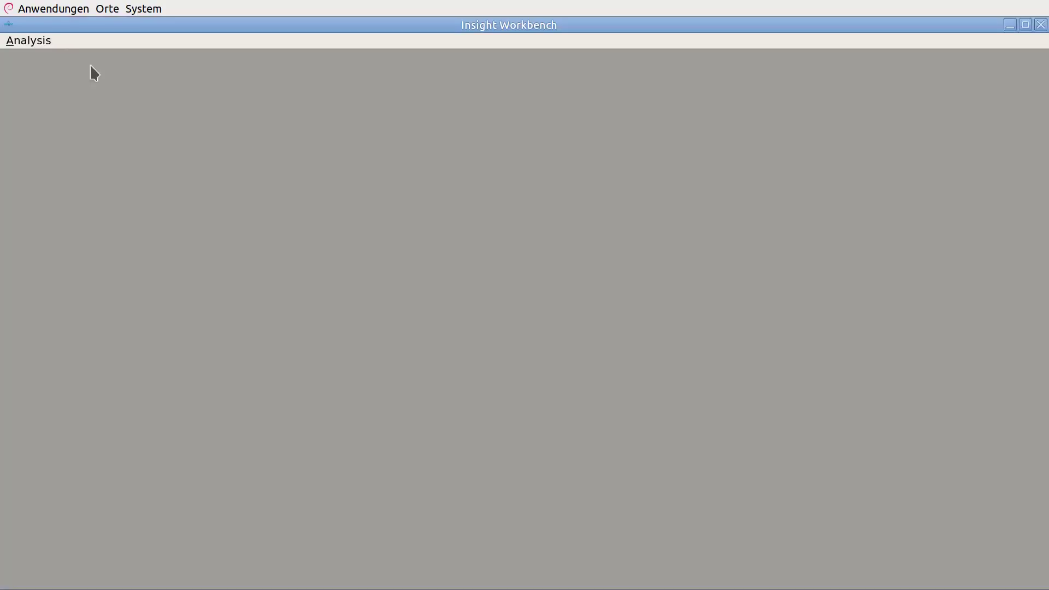
Create a new Numerical Wind Tunnel analysis from the Generic Analyses category
left_click(35, 41)
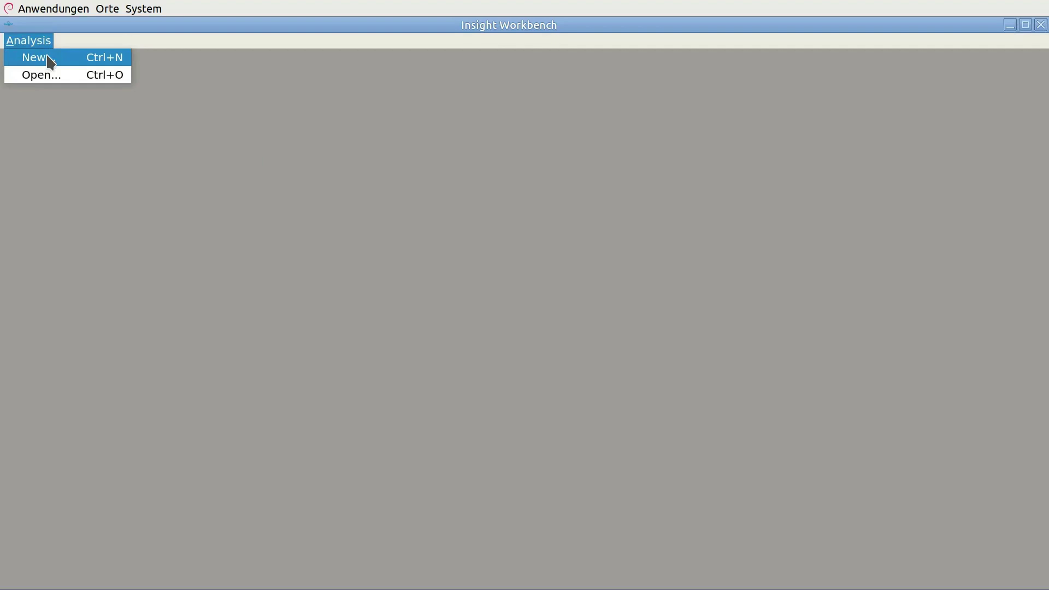
left_click(50, 62)
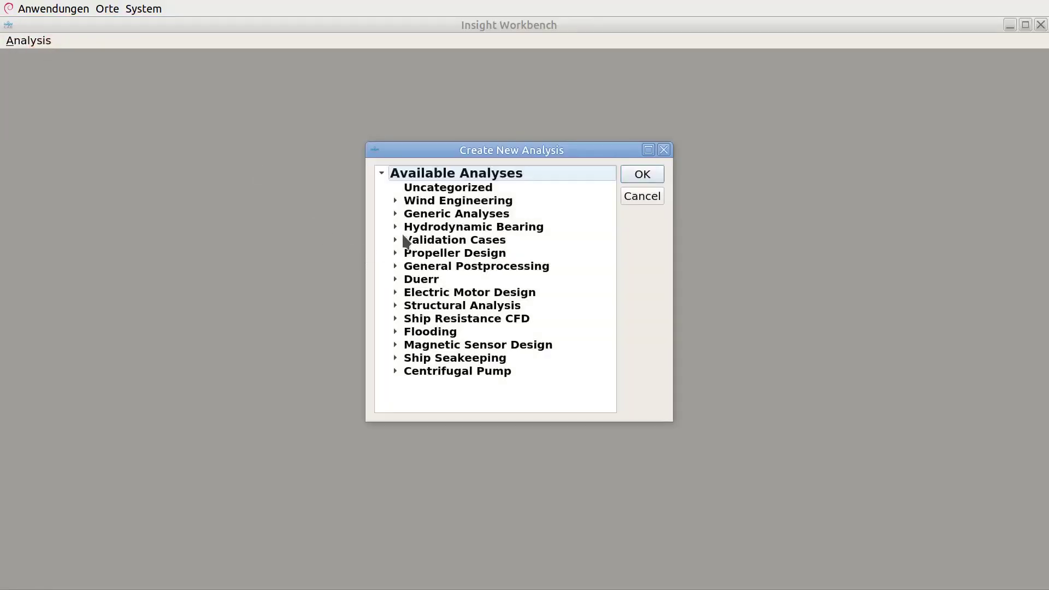
left_click(397, 215)
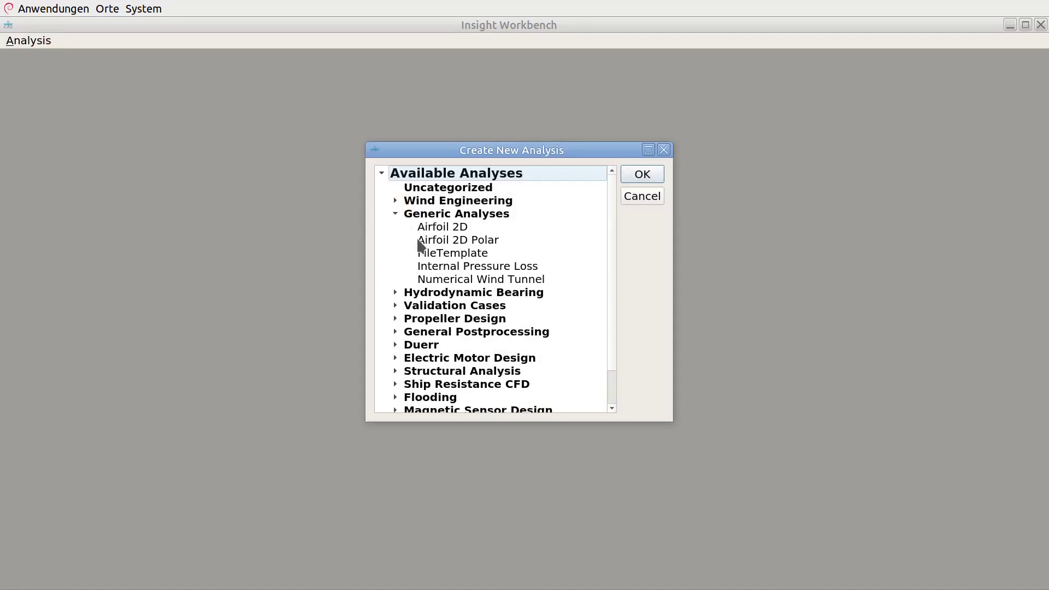
left_click(444, 279)
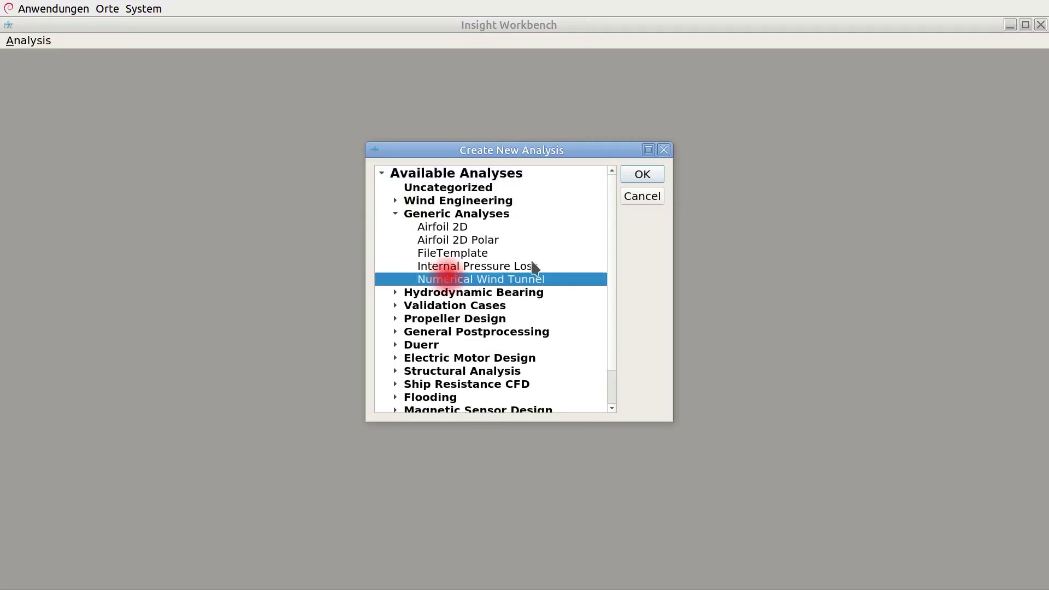
left_click(642, 175)
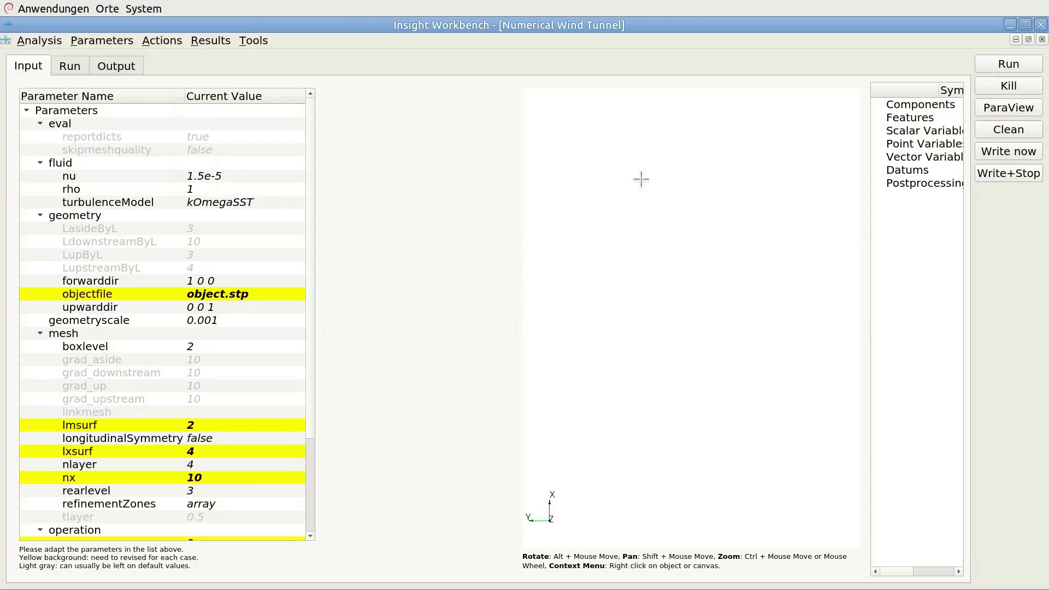
Set the geometry's objectfile parameter to touran.stl from the Demos/Car folder
left_click(252, 298)
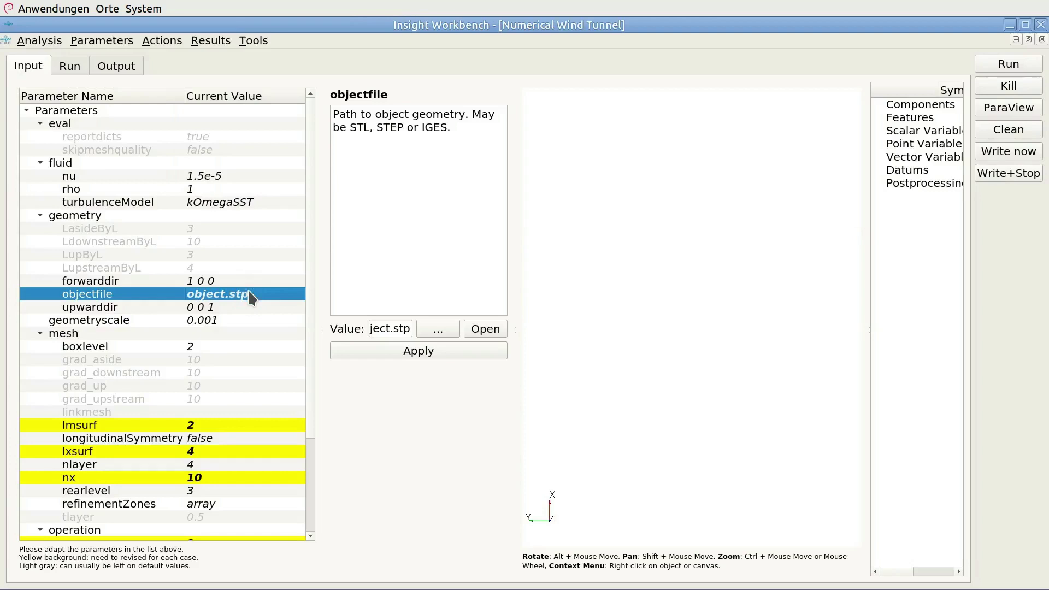
left_click(444, 329)
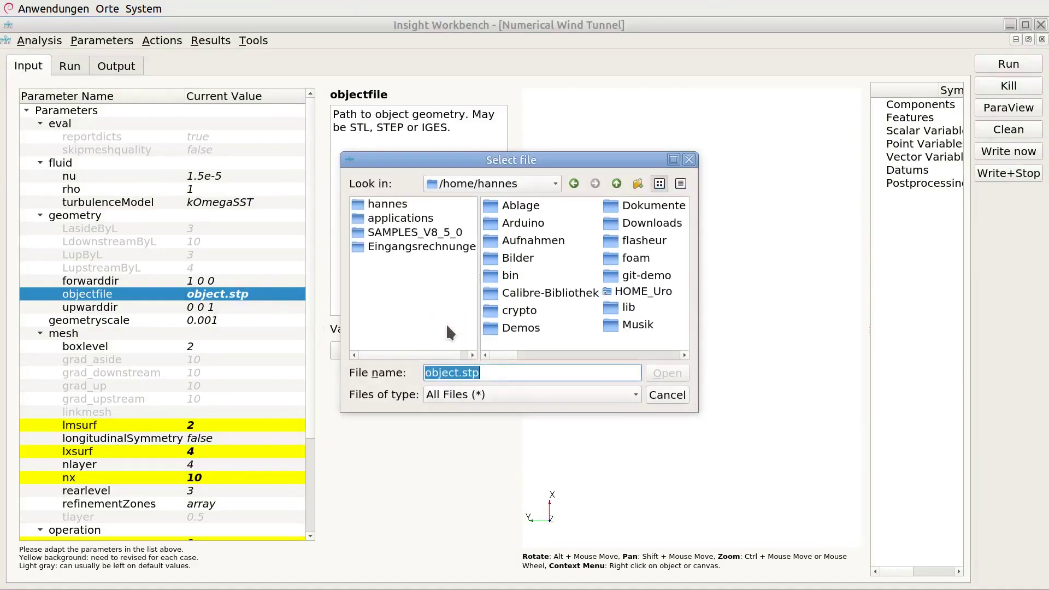
double_click(505, 325)
left_click(511, 208)
double_click(512, 210)
left_click(538, 207)
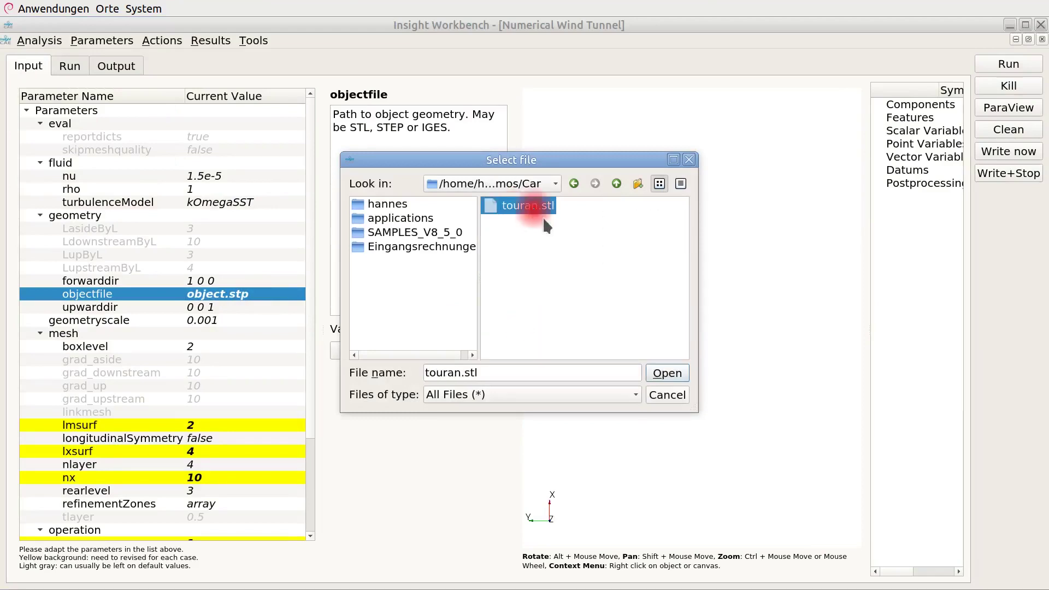
left_click(668, 372)
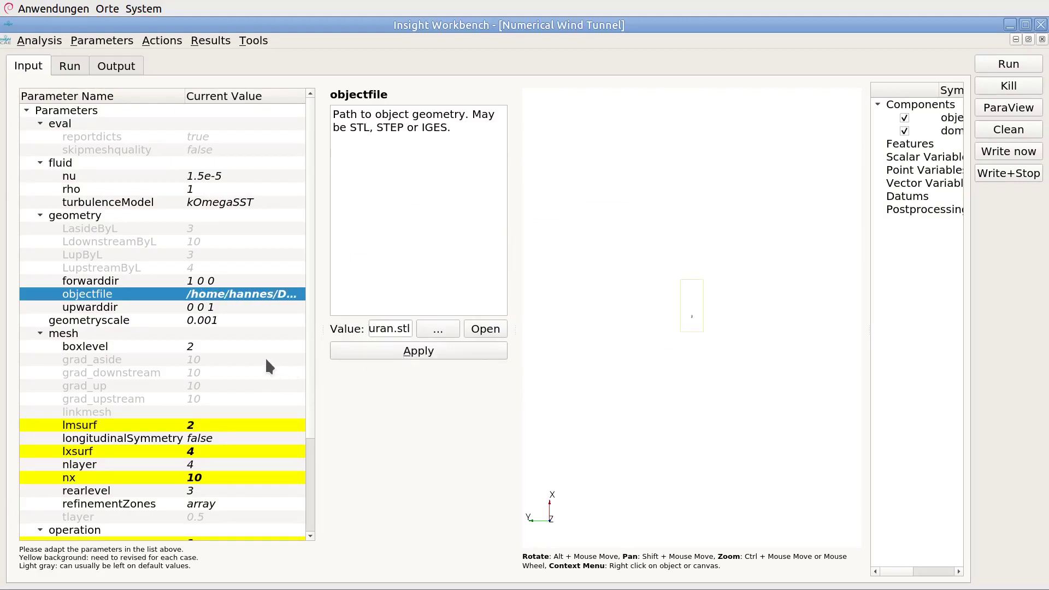
Set the incident velocity v of the operation to 33 m/s
scroll(260, 363, "down", 3)
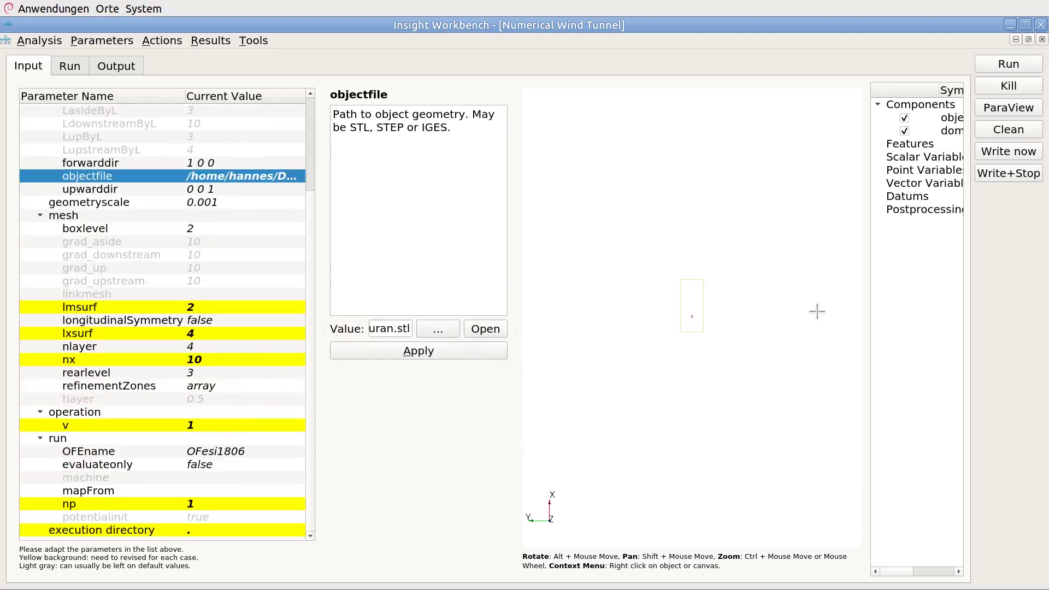
scroll(698, 316, "up", 2)
scroll(698, 315, "up", 4)
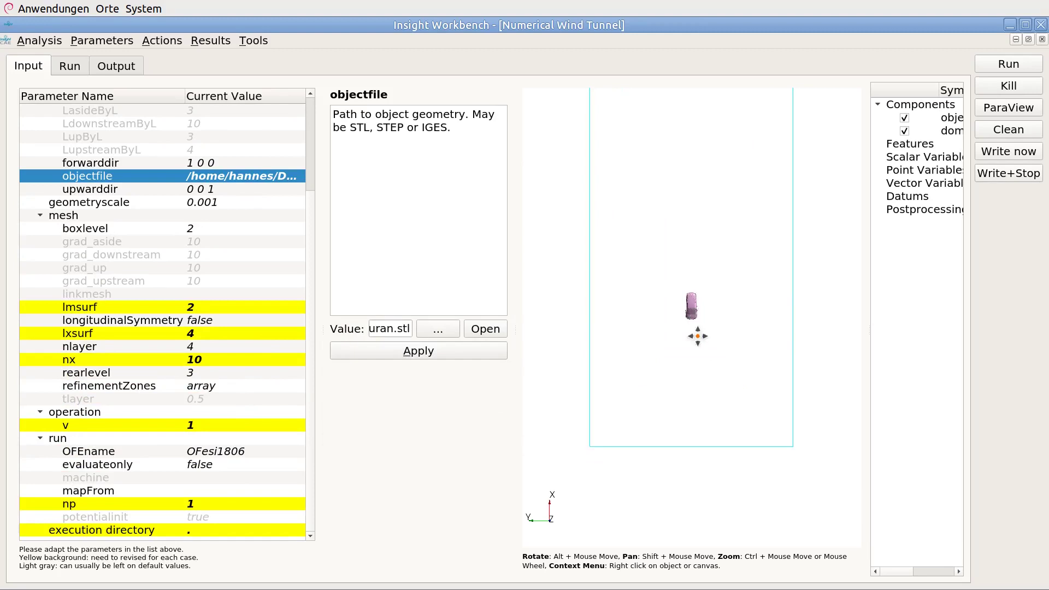
left_click_drag(692, 352, 741, 350)
scroll(757, 361, "up", 5)
scroll(774, 323, "down", 5)
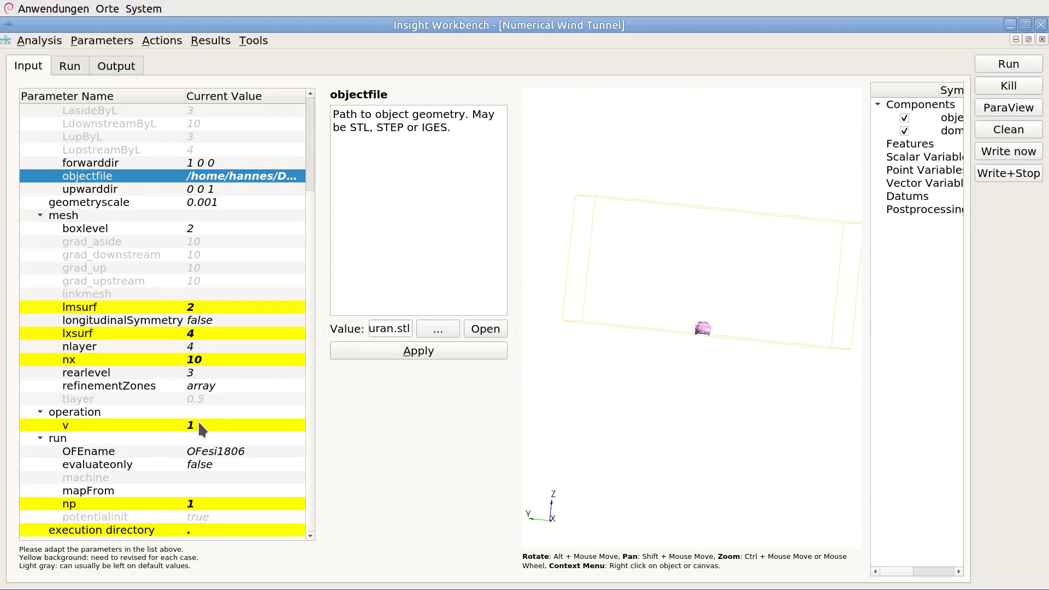
left_click(201, 430)
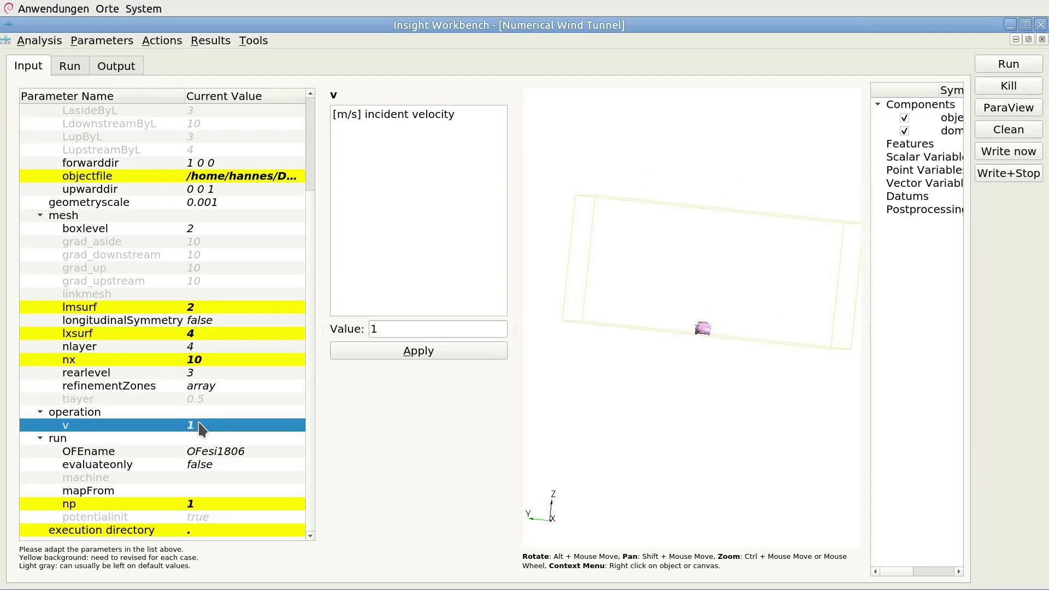
left_click(393, 330)
double_click(393, 330)
type("33")
left_click(392, 350)
Set the execution directory of the analysis to the Demos/Car folder
left_click(149, 530)
left_click(448, 328)
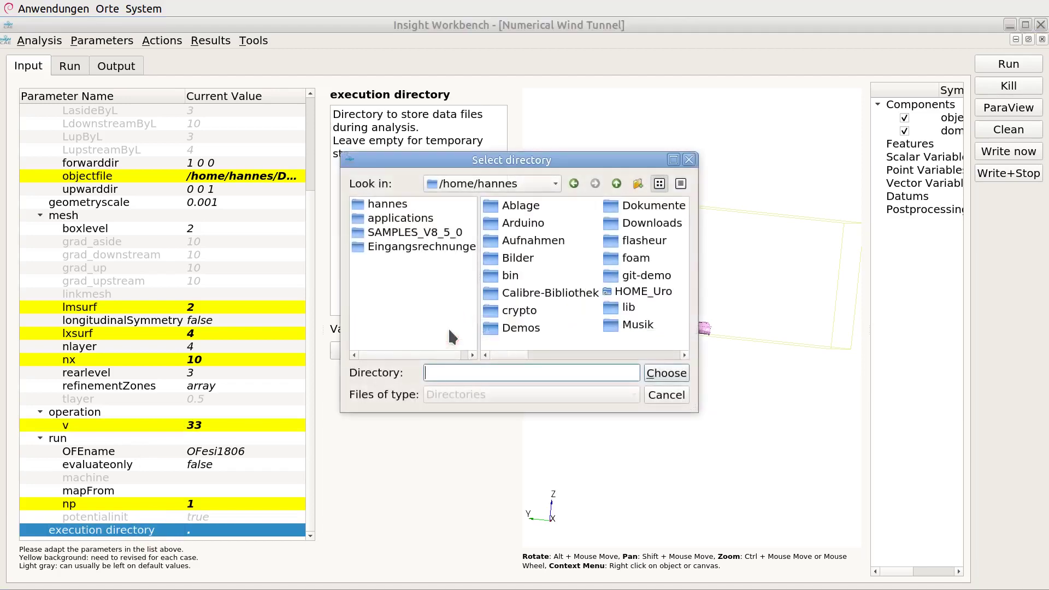
double_click(520, 328)
left_click(514, 207)
double_click(513, 207)
left_click(668, 373)
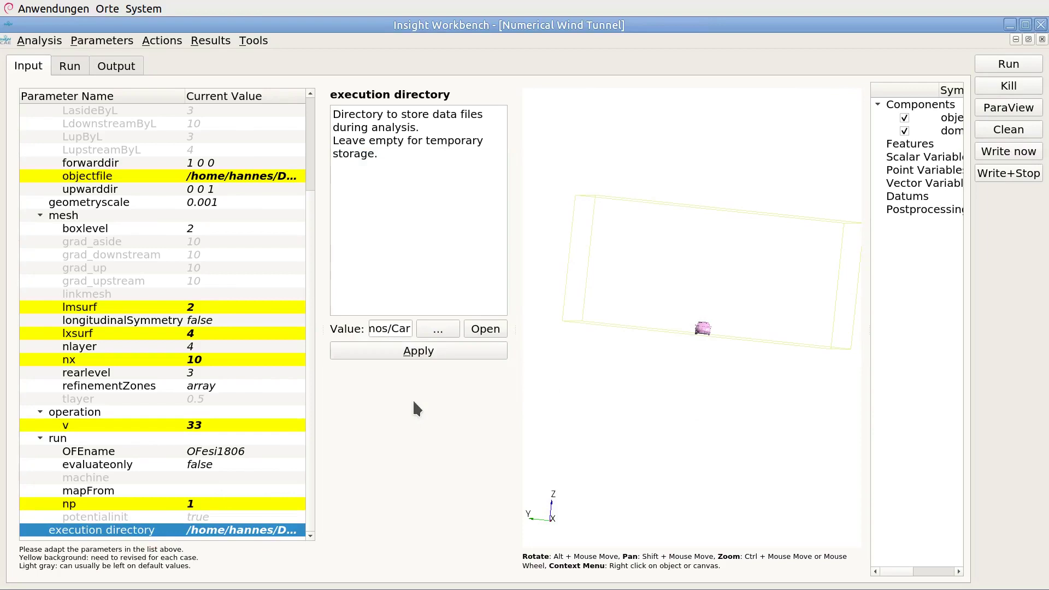
Set the number of processors np to 4 and start the wind tunnel analysis
left_click(107, 504)
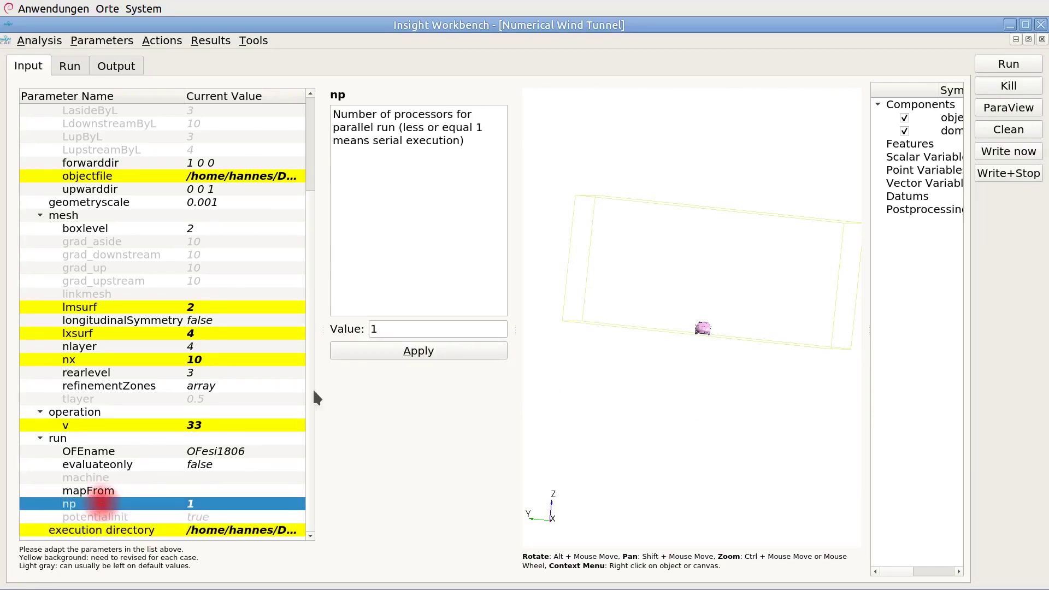
double_click(387, 328)
type("4")
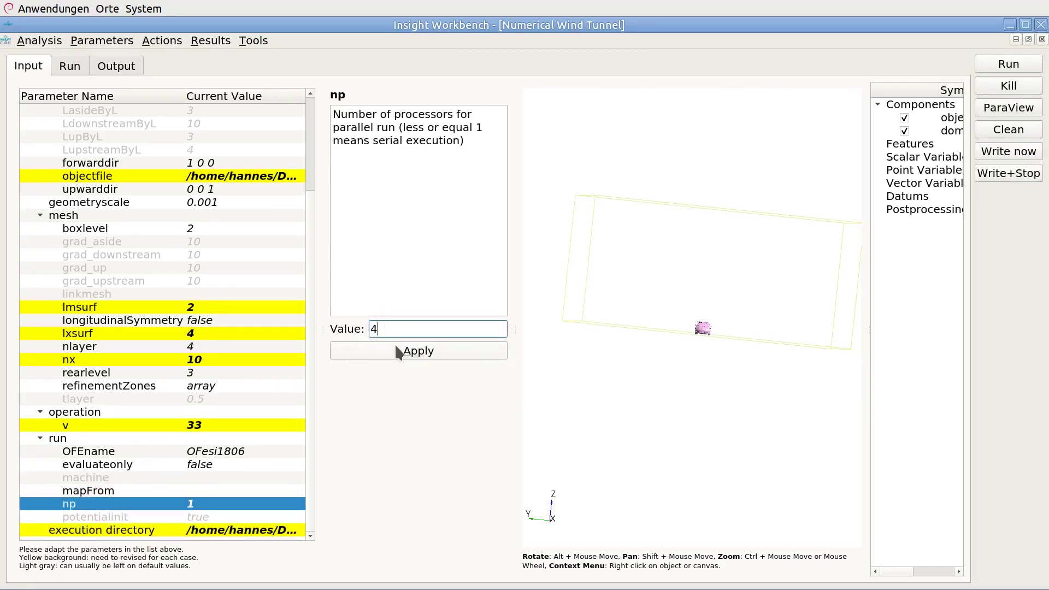
left_click(399, 353)
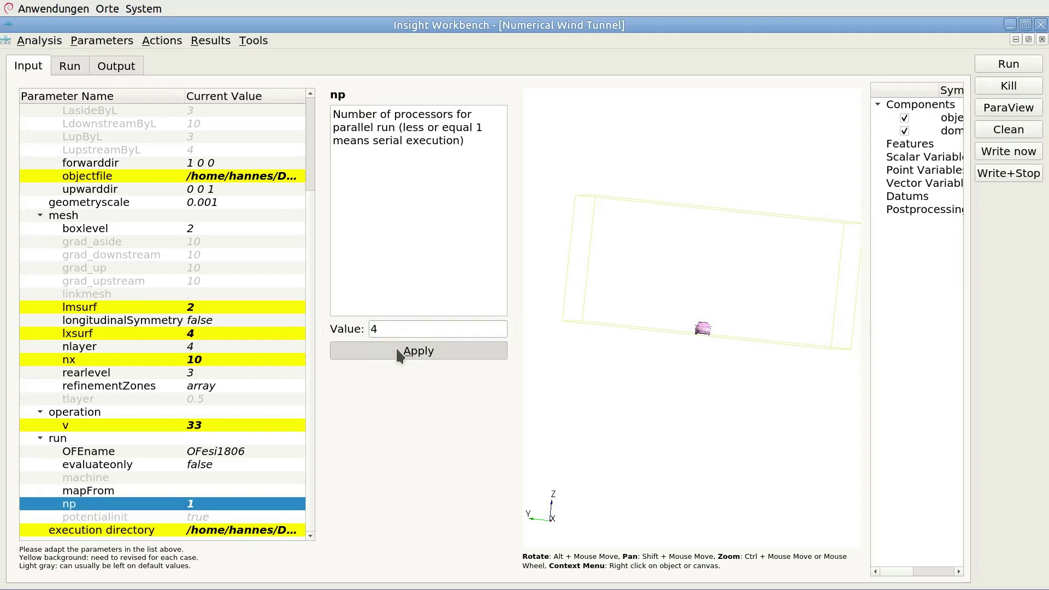
left_click(126, 359)
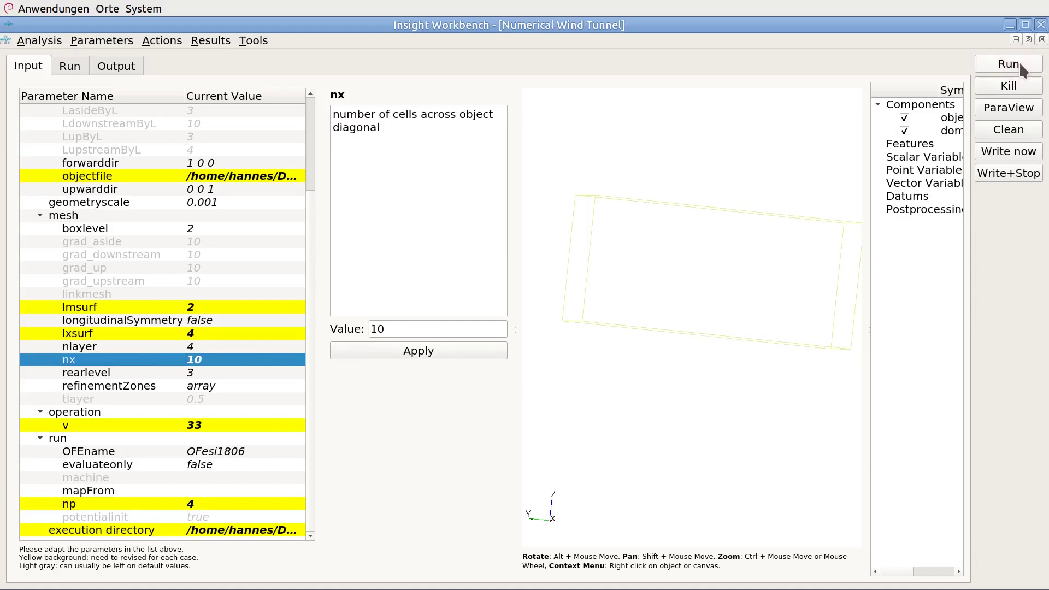
left_click(1019, 64)
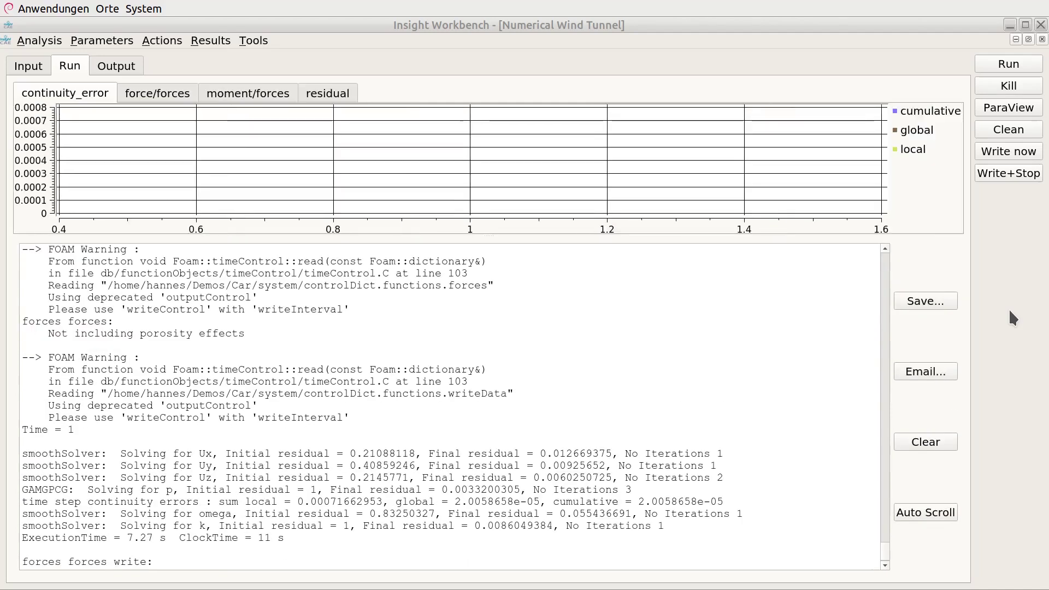
Enlarge the plot area above the solver log and make the log scroll automatically
left_click_drag(819, 235, 809, 371)
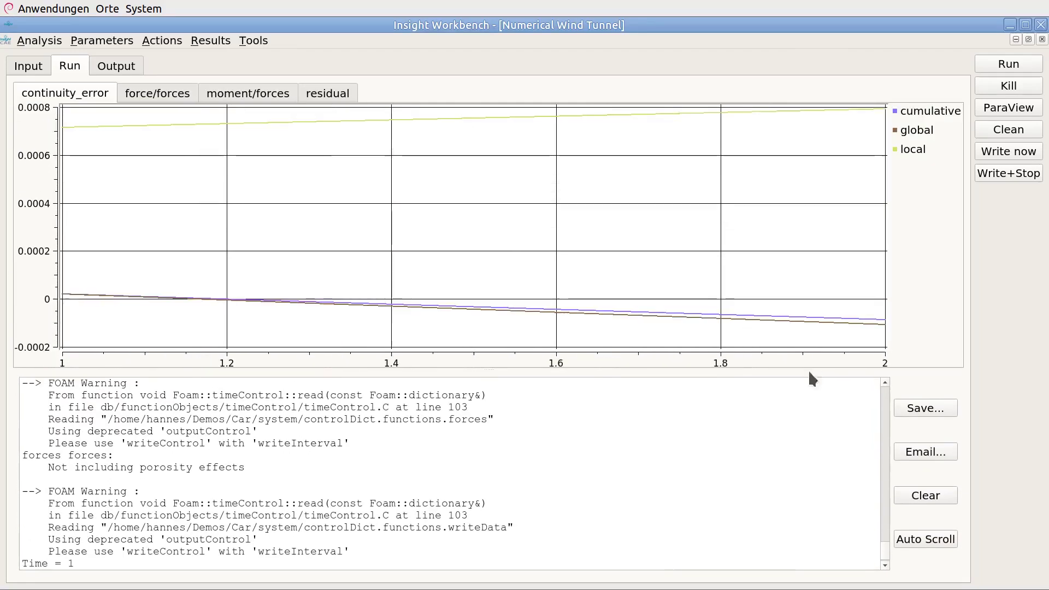
left_click(927, 538)
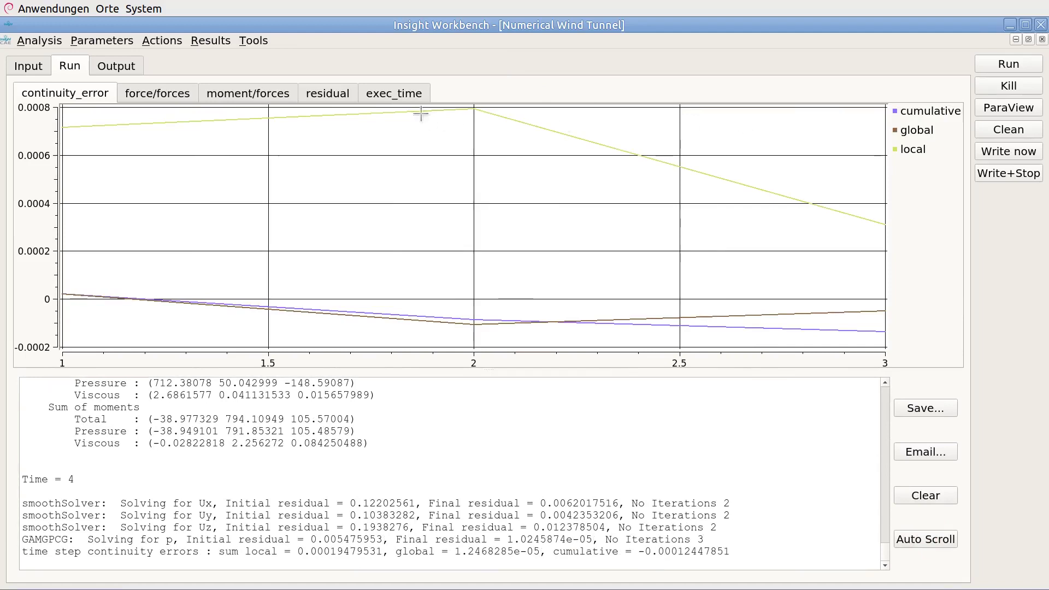
Review the force, moment, residual and execution time plots of the running analysis
left_click(171, 96)
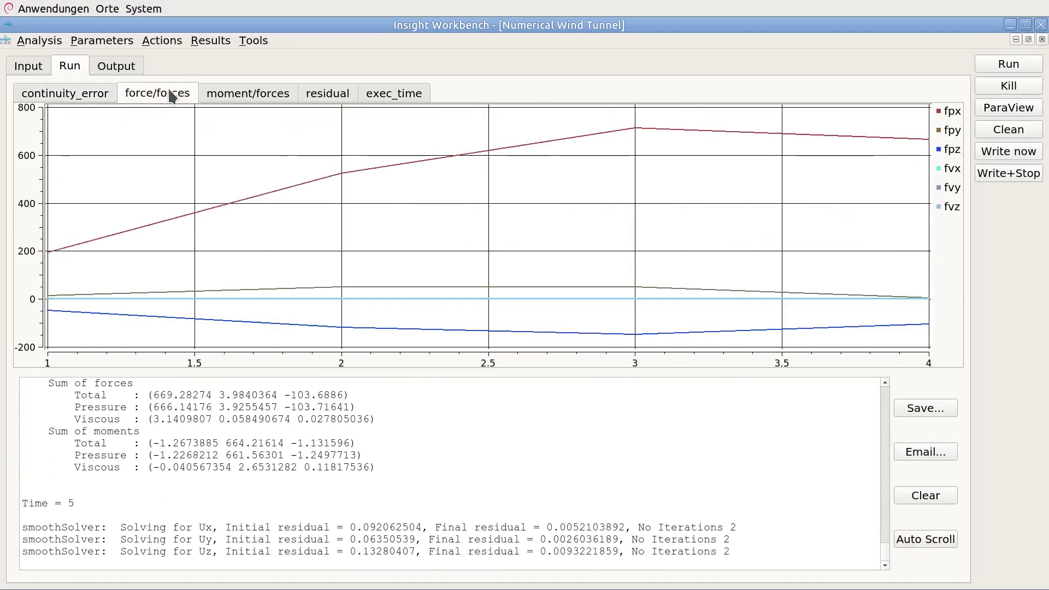
left_click(250, 100)
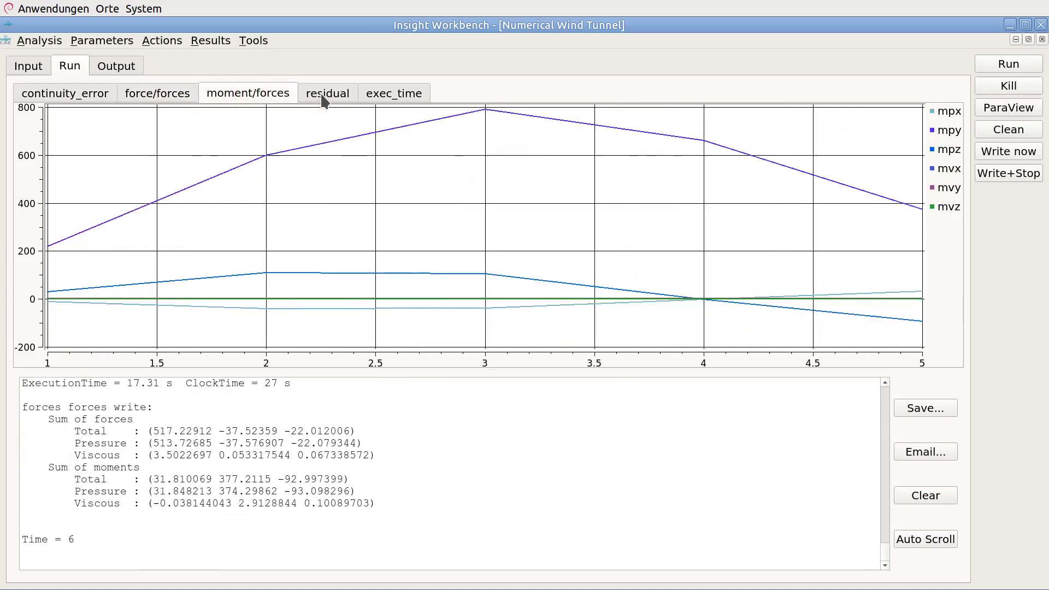
left_click(325, 99)
left_click(387, 103)
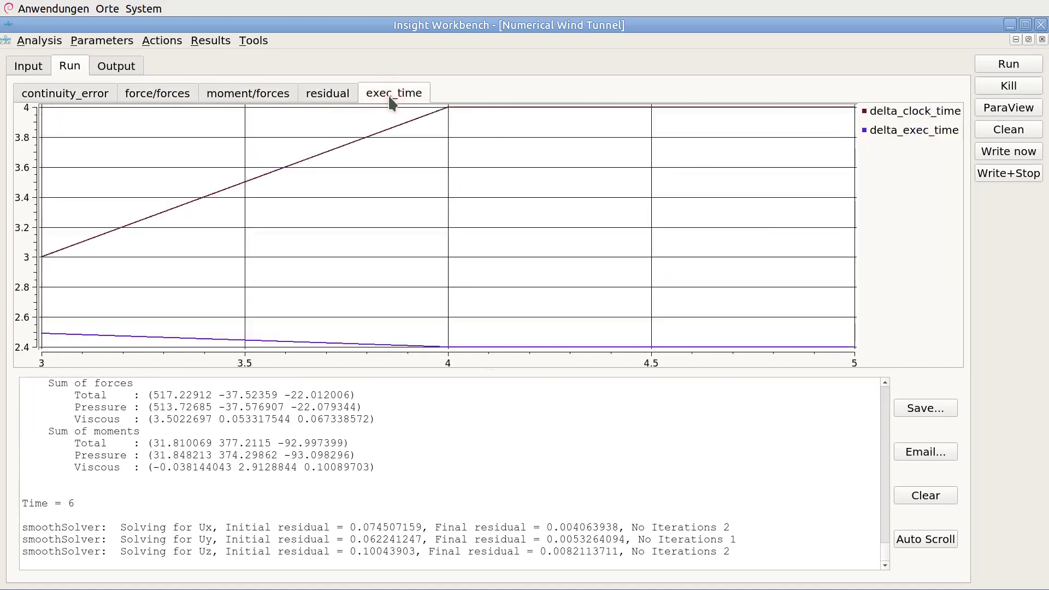
left_click(327, 98)
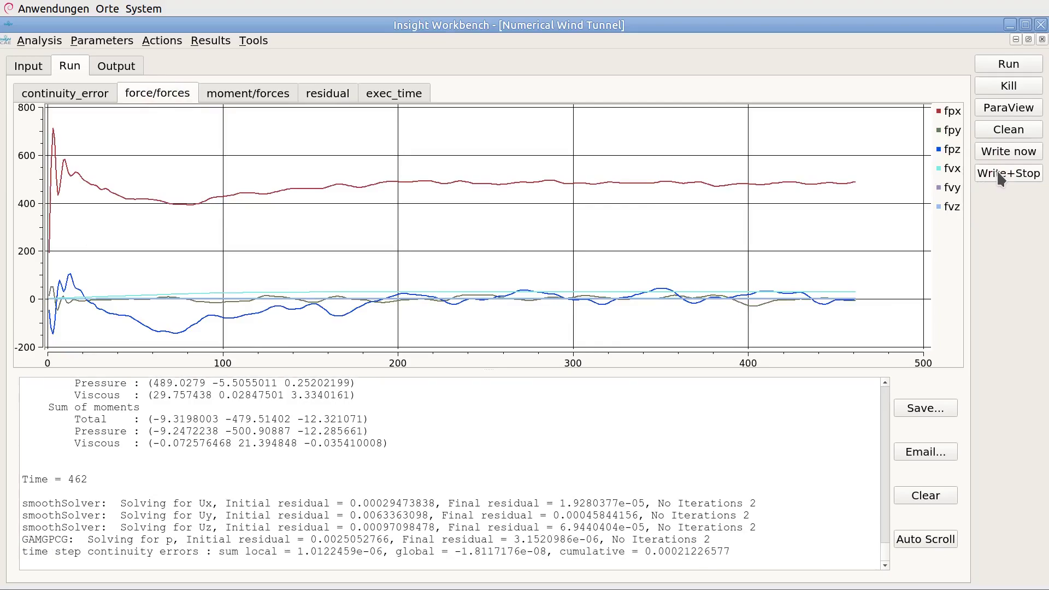
Write the current solution and stop the running wind tunnel analysis, and look at its output results
left_click(999, 176)
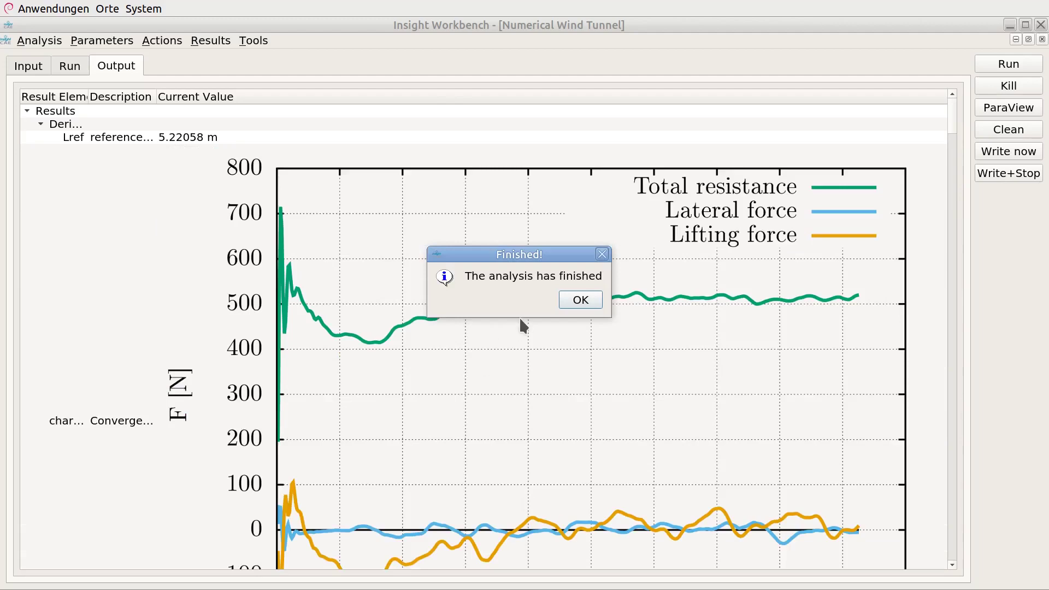
left_click(572, 304)
mouse_move(952, 120)
left_mouse_down()
mouse_move(967, 492)
mouse_move(952, 551)
mouse_move(966, 334)
mouse_move(957, 113)
left_mouse_up()
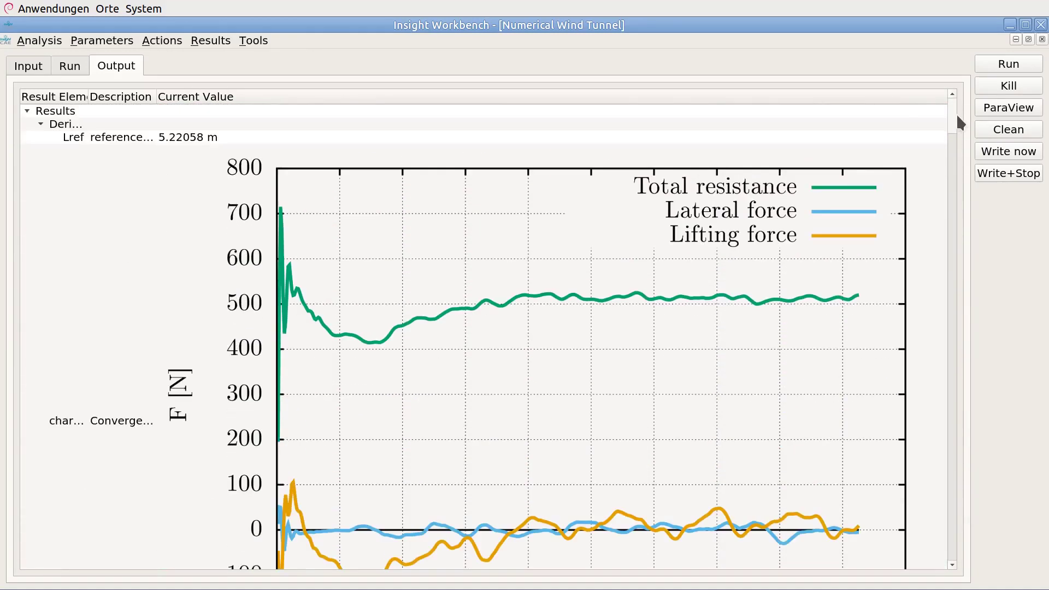
Create a PDF report of the results named car.pdf in the Car folder and look through it
left_click(214, 43)
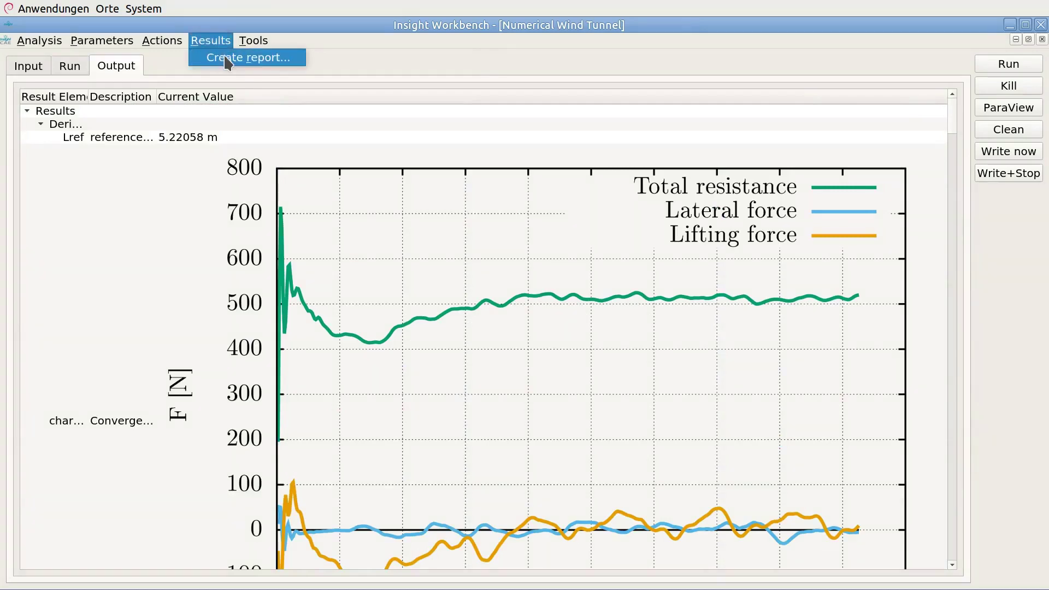
left_click(226, 59)
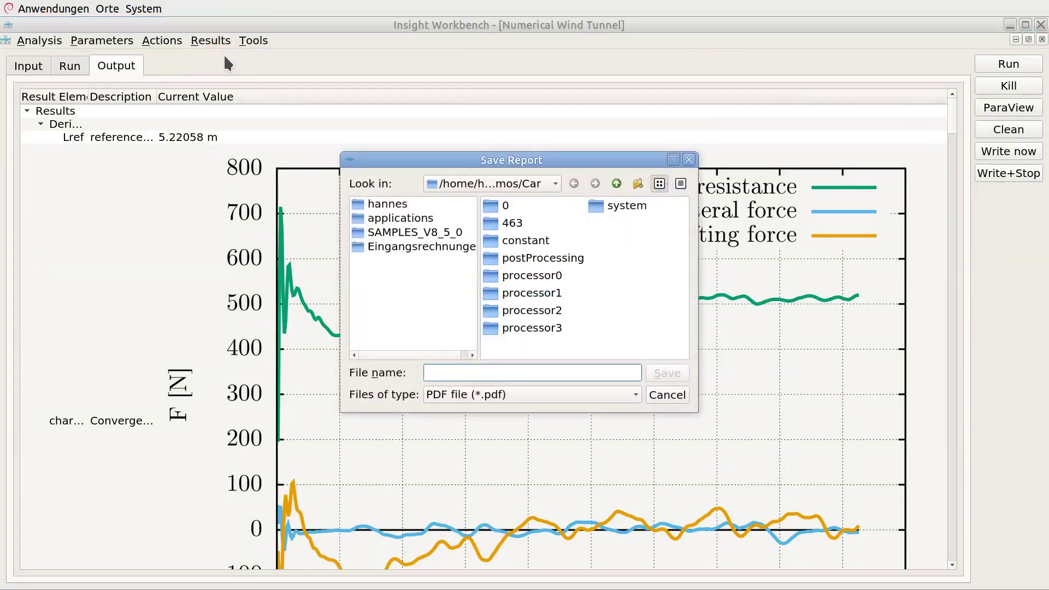
type("car.pdf")
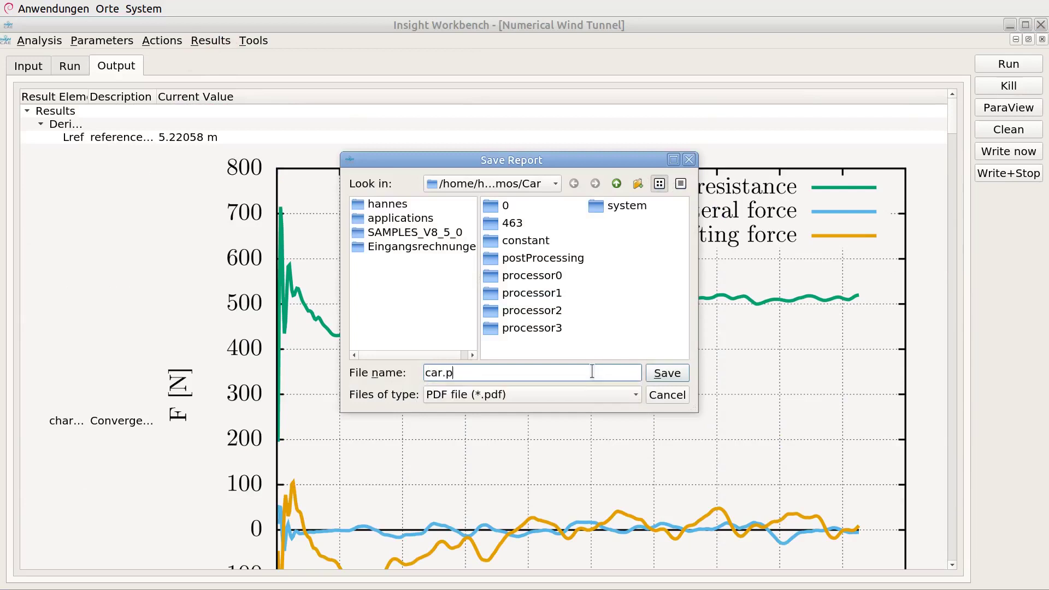
left_click(666, 377)
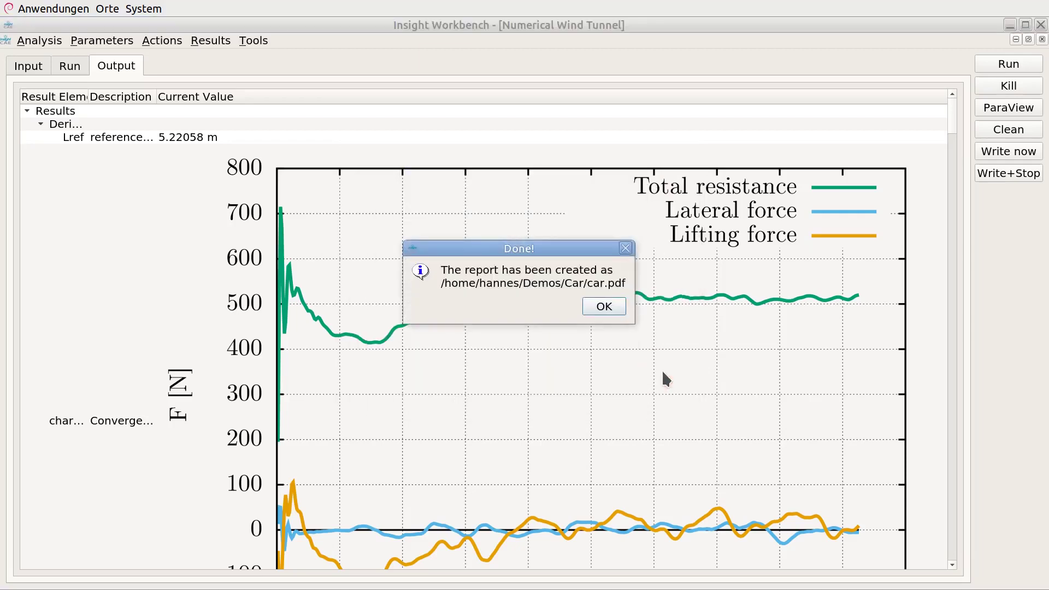
left_click(611, 305)
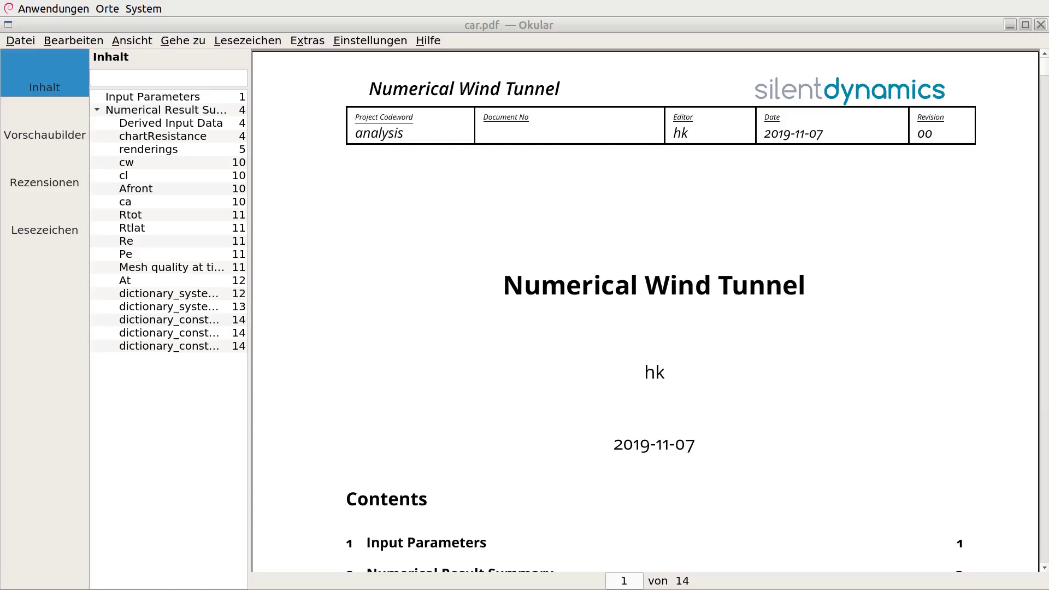
mouse_move(1043, 74)
left_mouse_down()
mouse_move(1046, 525)
mouse_move(1045, 60)
left_mouse_up()
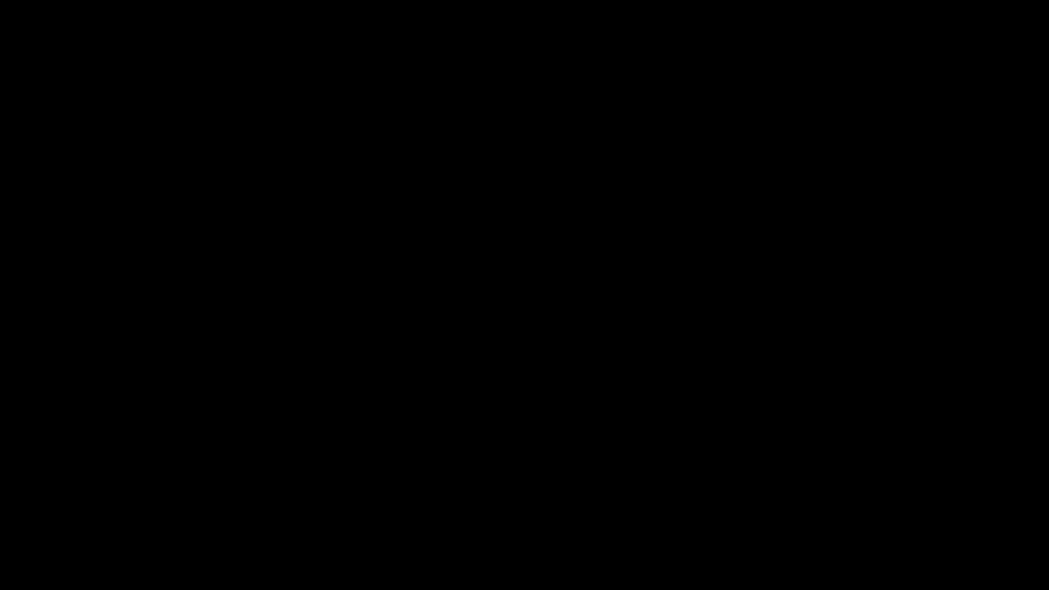
Open the finished case in ParaView and load it with all mesh regions enabled
left_click(991, 111)
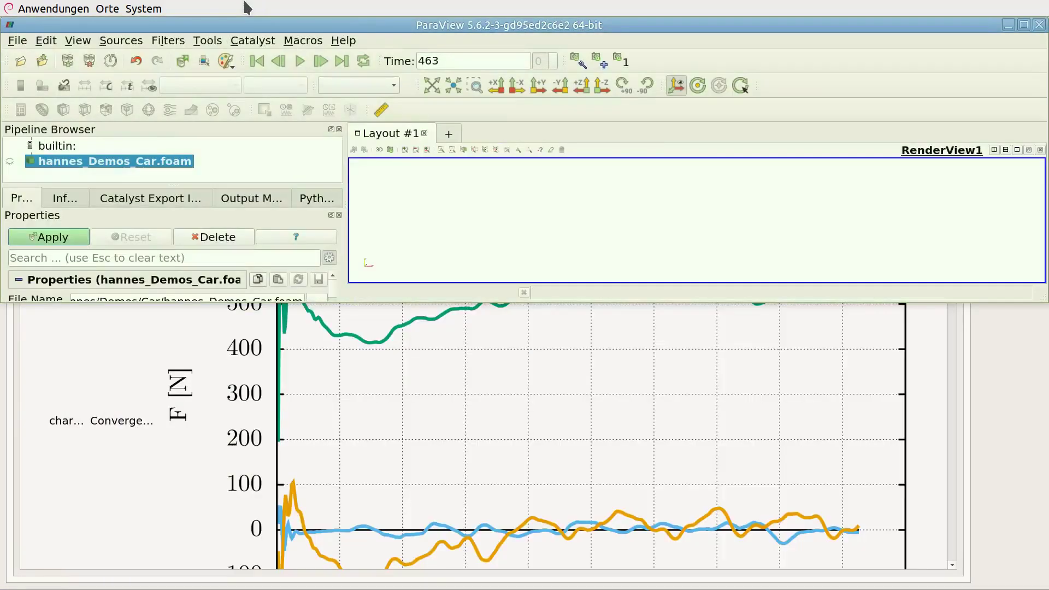
double_click(273, 30)
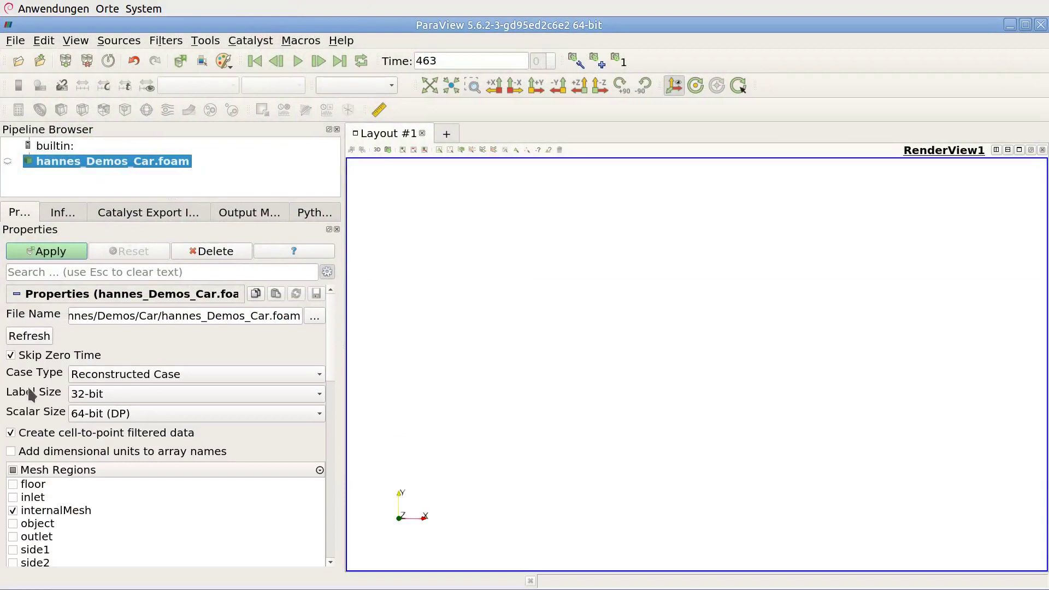
left_click(13, 471)
left_click(52, 252)
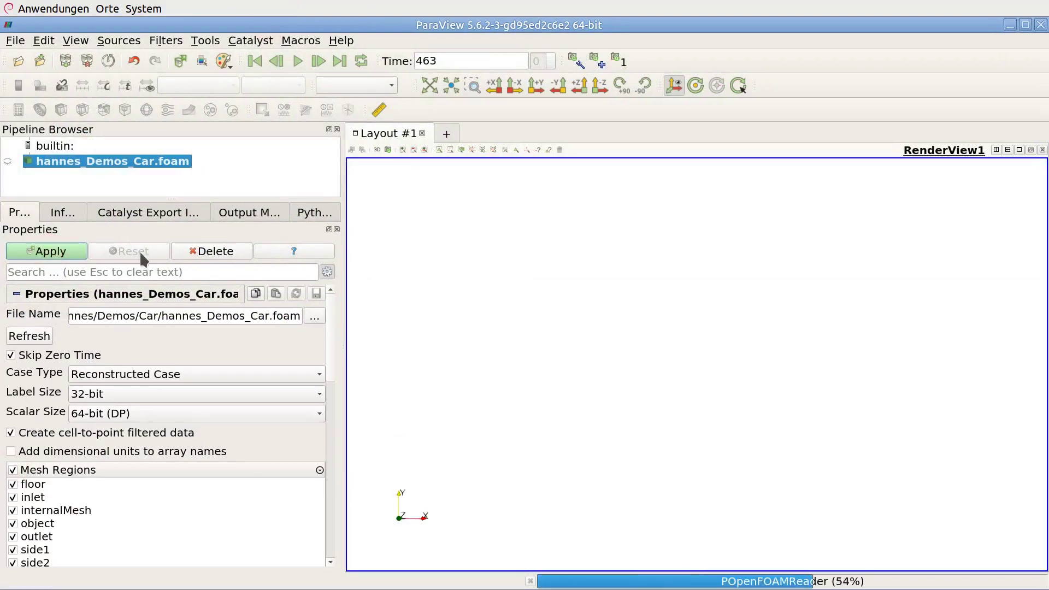
Apply an Extract Block filter to the loaded case that keeps only the object patch
left_click(166, 41)
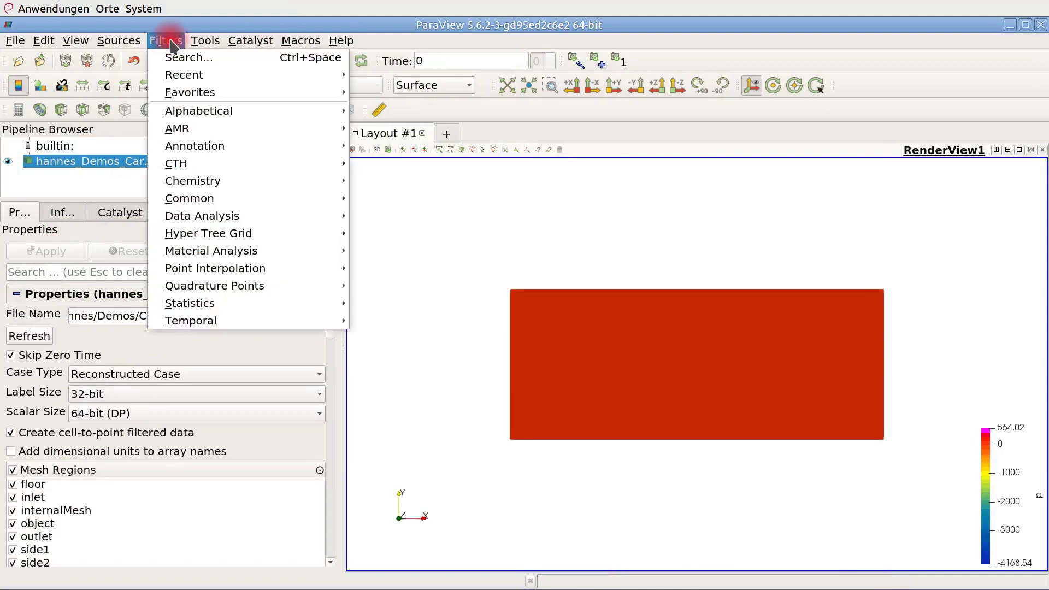
mouse_move(188, 93)
left_click(418, 125)
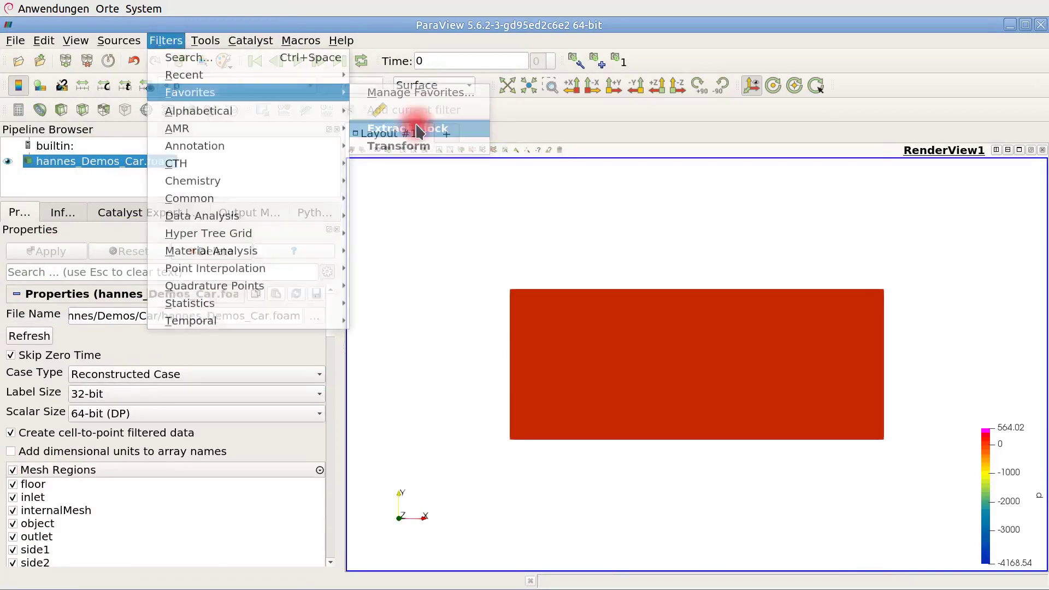
left_click(54, 447)
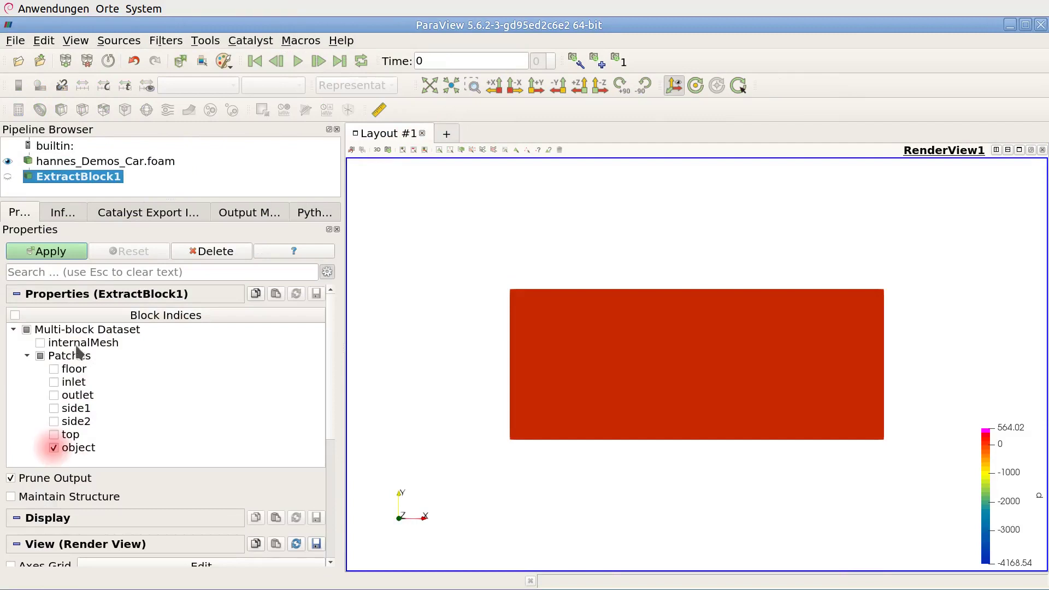
left_click(62, 253)
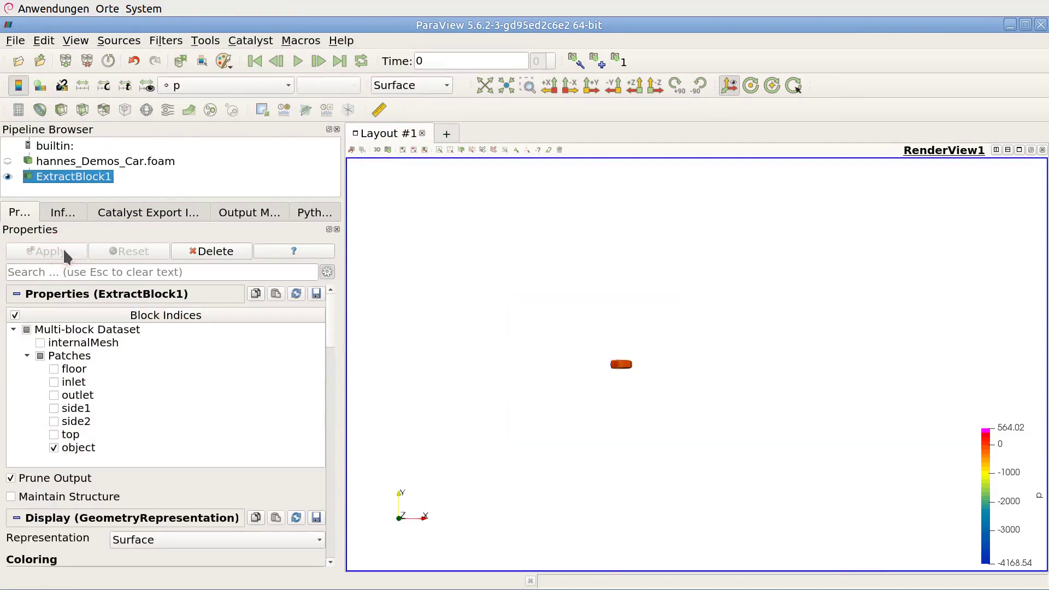
Rescale the pressure colours to the data range of the extracted car surface
left_click(484, 85)
left_click(82, 86)
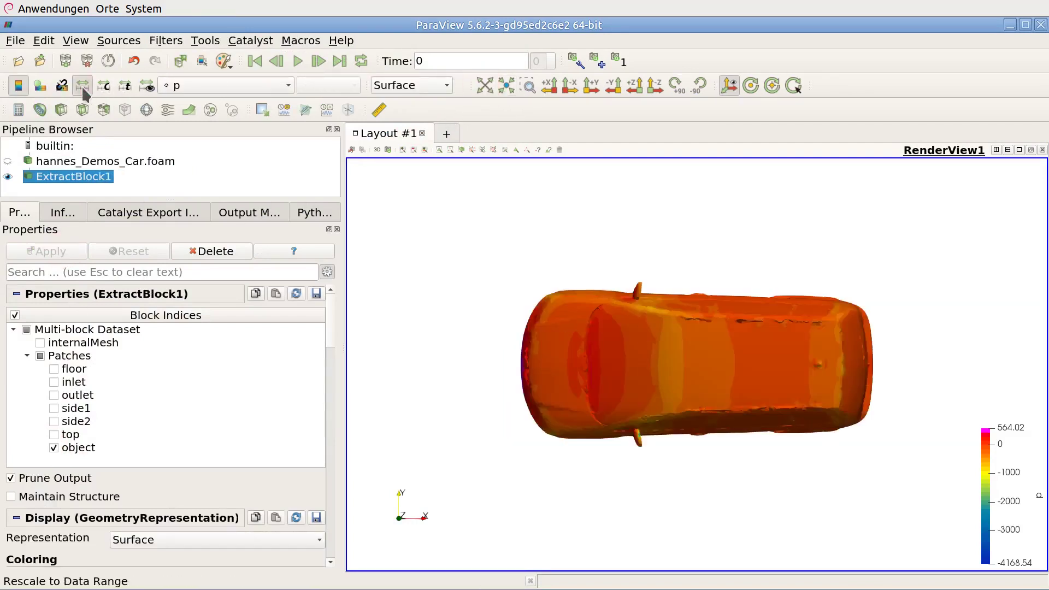
left_click_drag(673, 438, 668, 362)
left_click_drag(735, 327, 774, 358)
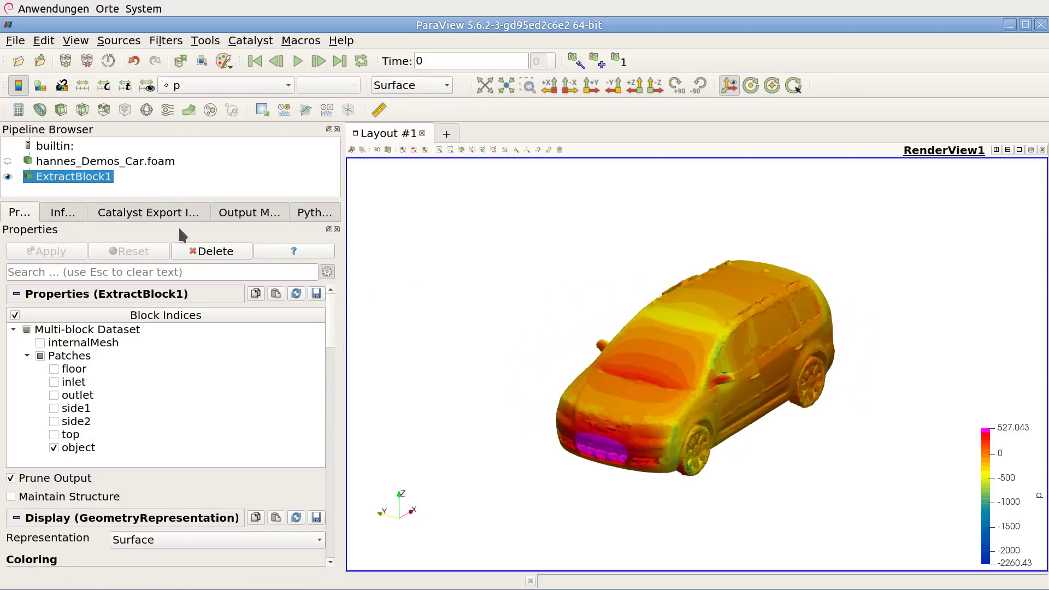
Add a Stream Tracer to the full .foam case instead of the extracted block, placing its seed line across the car's front end
left_click(167, 109)
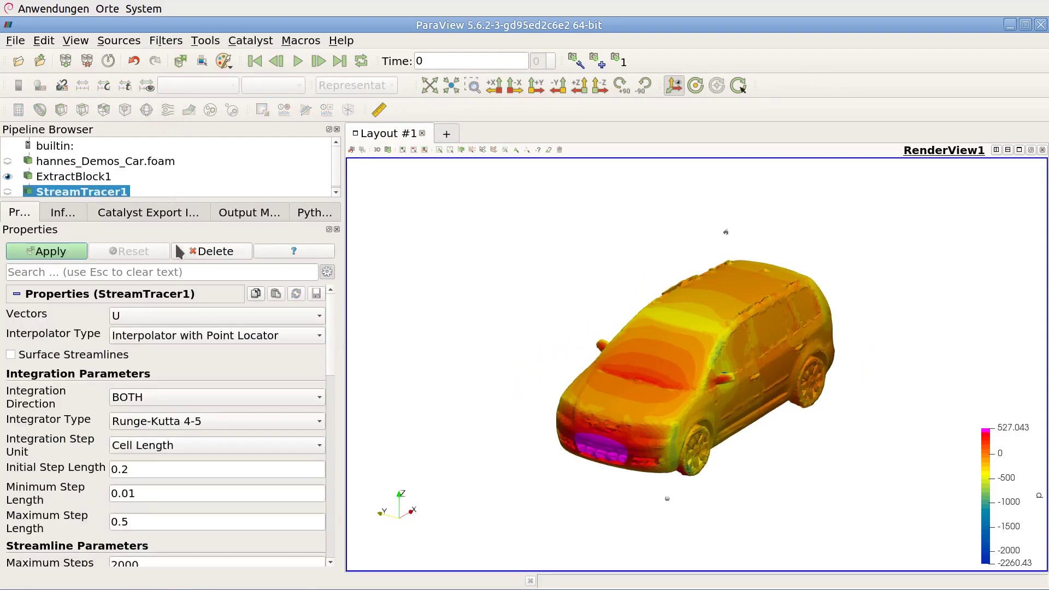
left_click(218, 252)
left_click(73, 160)
left_click(166, 109)
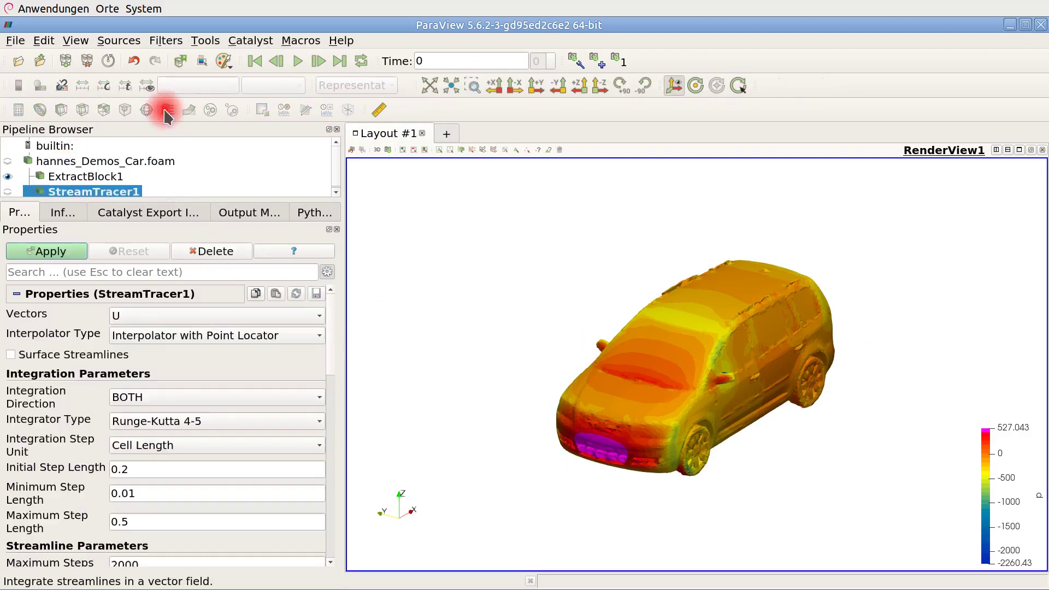
left_click_drag(328, 338, 324, 425)
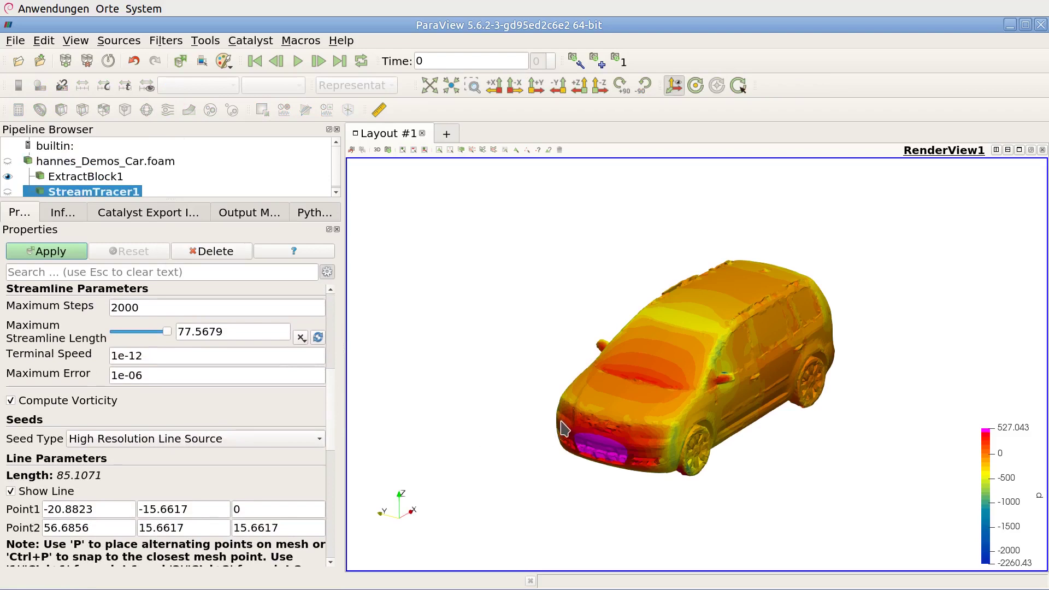
key("p")
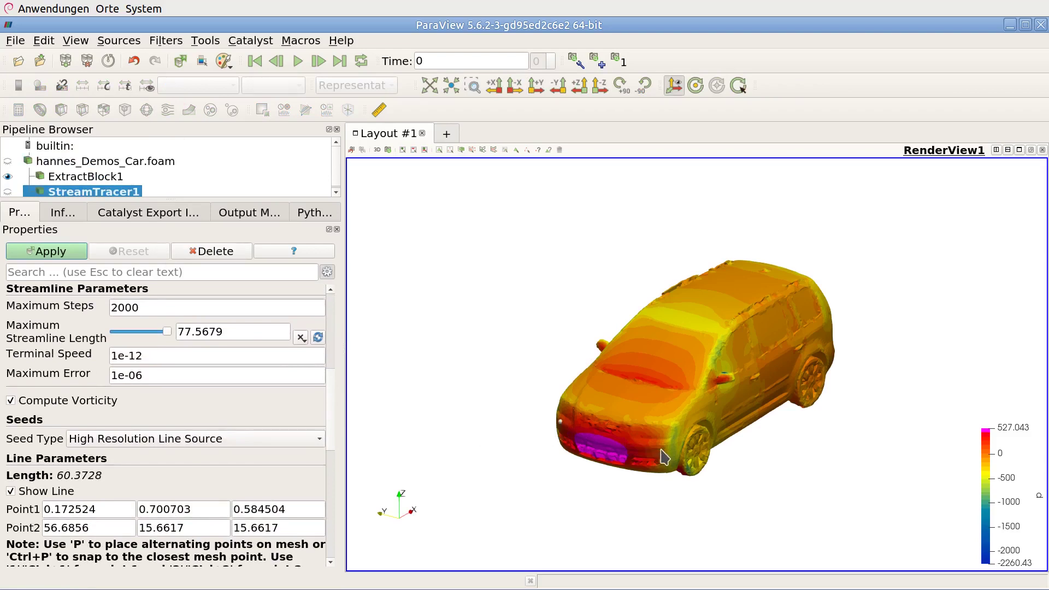
key("p")
Set the X coordinate of both seed line points to 1
left_click_drag(118, 511, 3, 517)
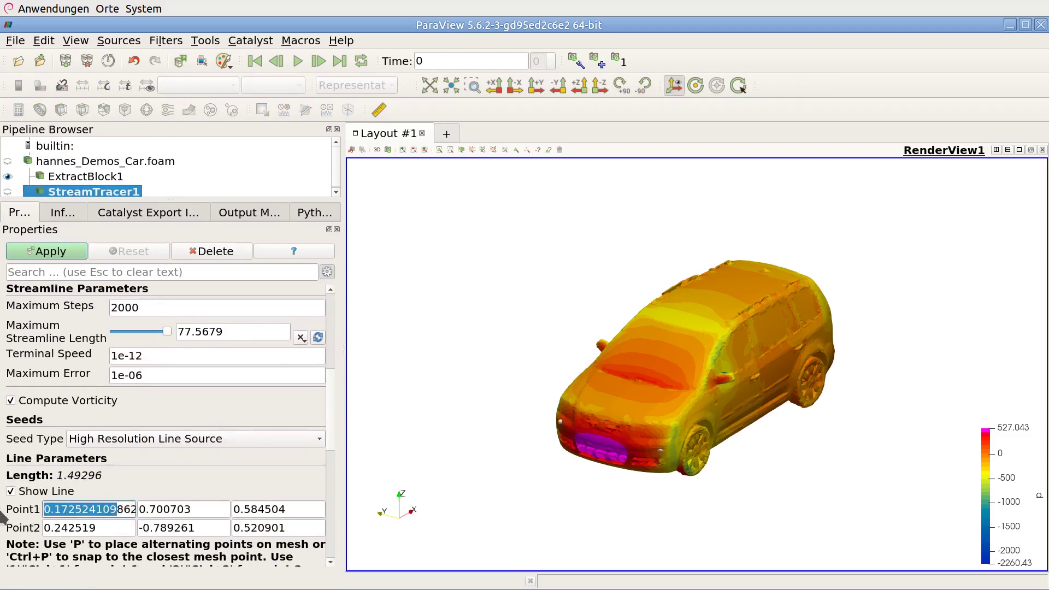
left_click(49, 509)
double_click(75, 510)
type("1")
left_click(104, 529)
double_click(105, 529)
type("1")
Set the X coordinate of both seed line points to -1 and generate the streamlines around the car
left_click(95, 510)
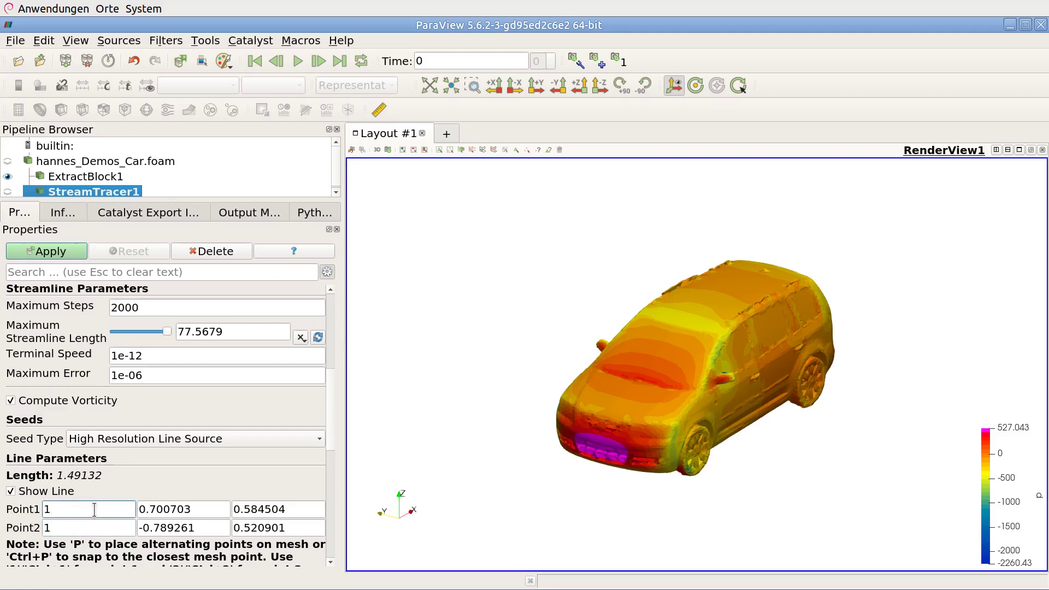
double_click(85, 511)
double_click(77, 526)
type("-1")
left_click(82, 510)
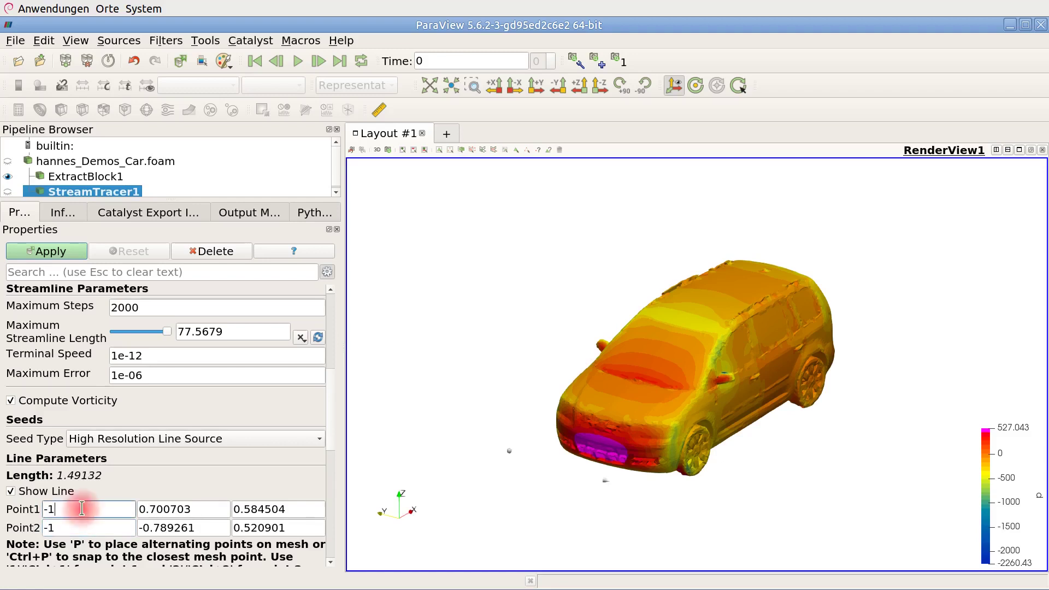
left_click(47, 253)
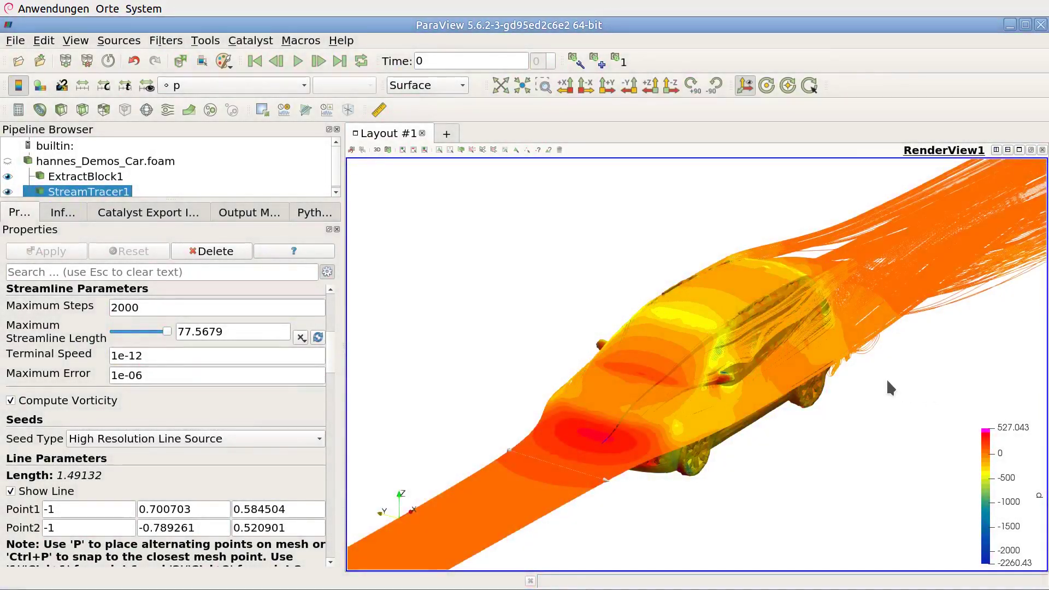
left_click_drag(891, 388, 799, 351)
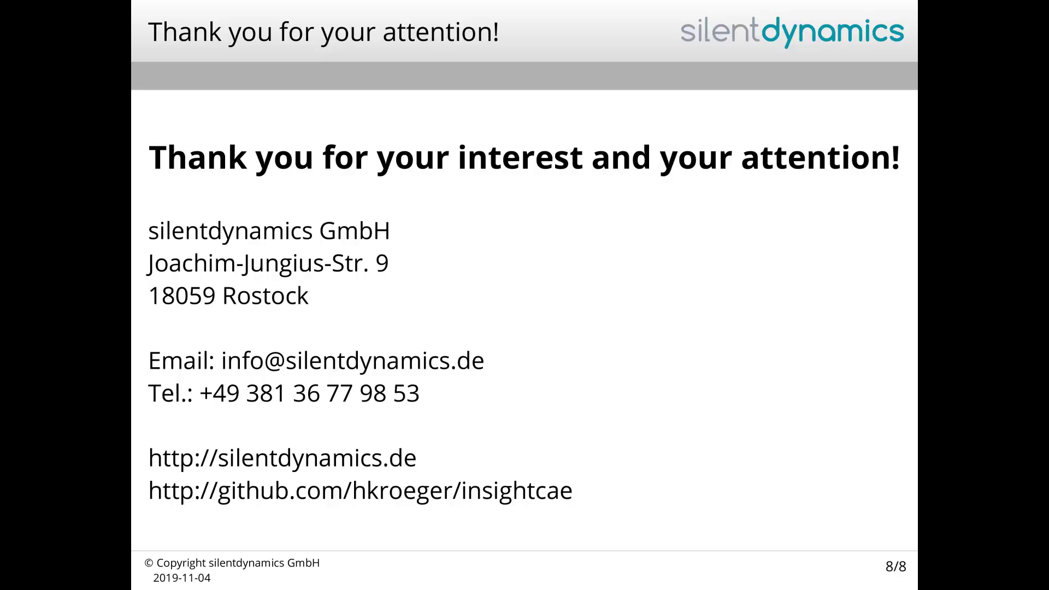